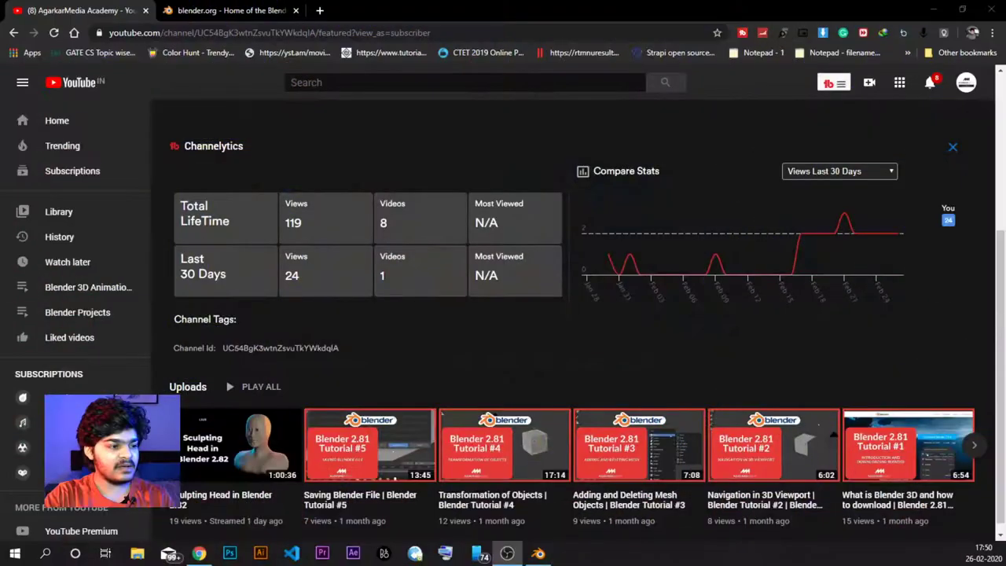
Browse the YouTube channel page and bring up its playlists
{"action": "scroll", "coordinate": [523, 167], "scroll_direction": "up", "scroll_amount": 3}
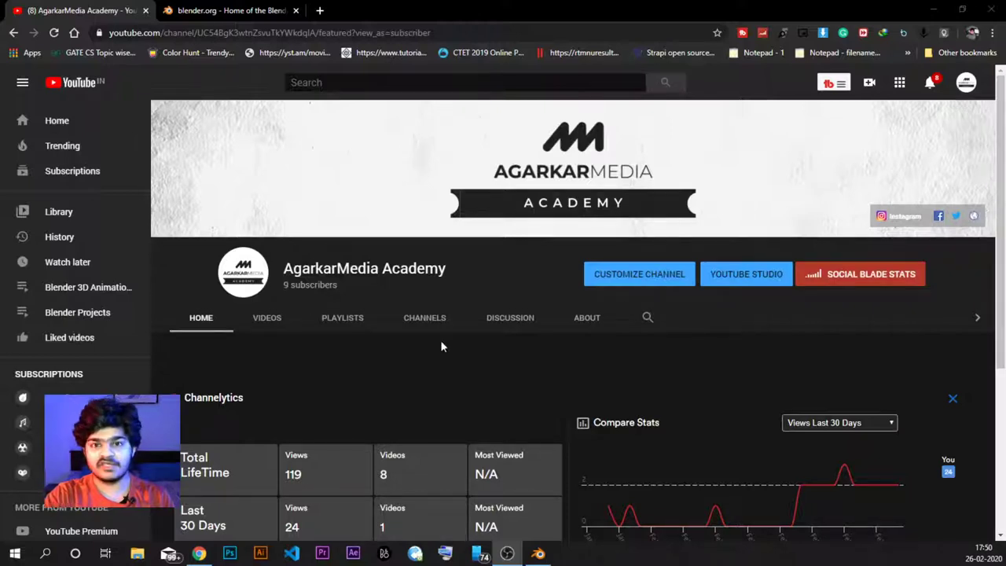
{"action": "scroll", "coordinate": [420, 349], "scroll_direction": "down", "scroll_amount": 2}
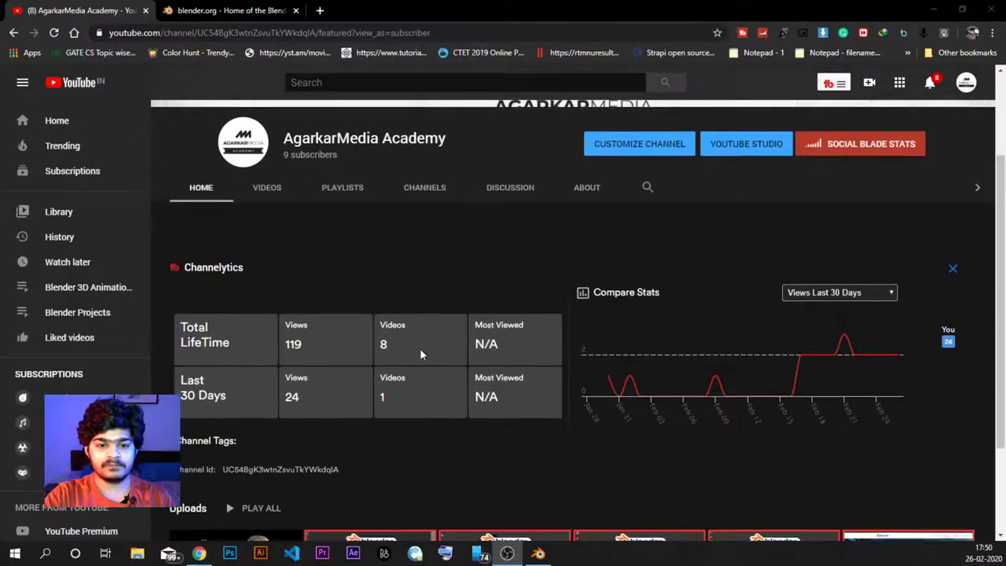
{"action": "scroll", "coordinate": [421, 349], "scroll_direction": "up", "scroll_amount": 2}
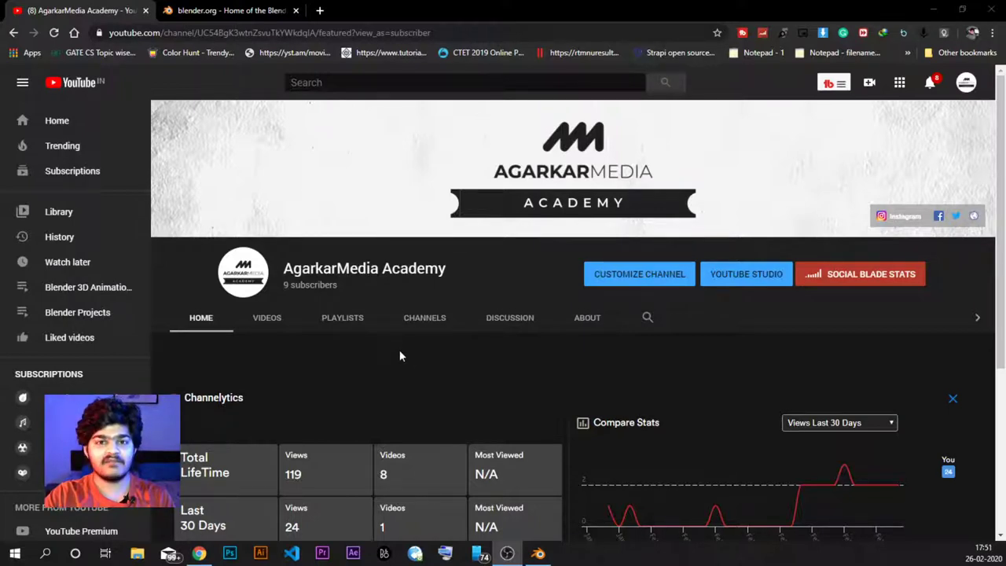
{"action": "scroll", "coordinate": [403, 359], "scroll_direction": "down", "scroll_amount": 3}
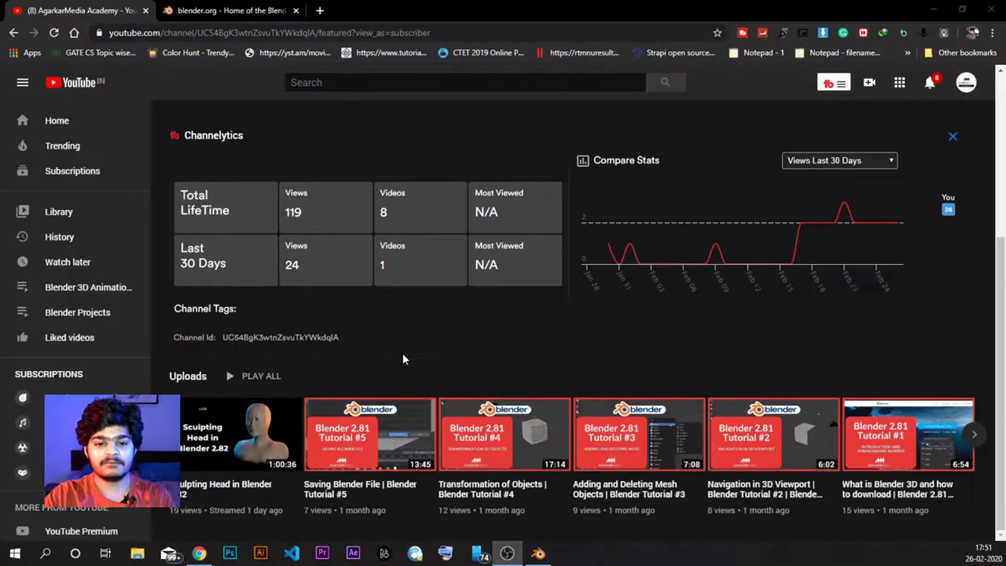
{"action": "scroll", "coordinate": [378, 248], "scroll_direction": "up", "scroll_amount": 3}
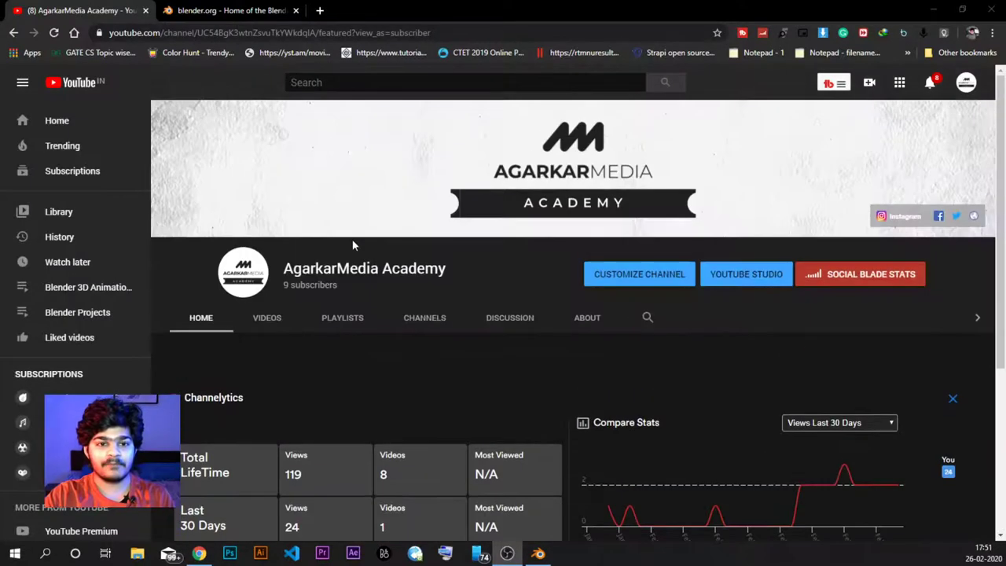
{"action": "left_click", "coordinate": [349, 321]}
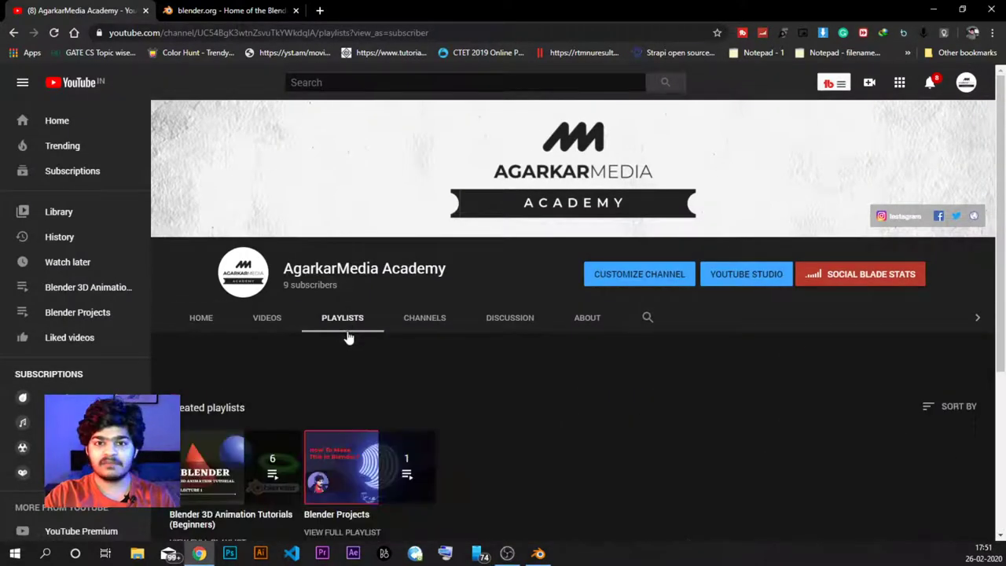
{"action": "scroll", "coordinate": [228, 393], "scroll_direction": "down", "scroll_amount": 2}
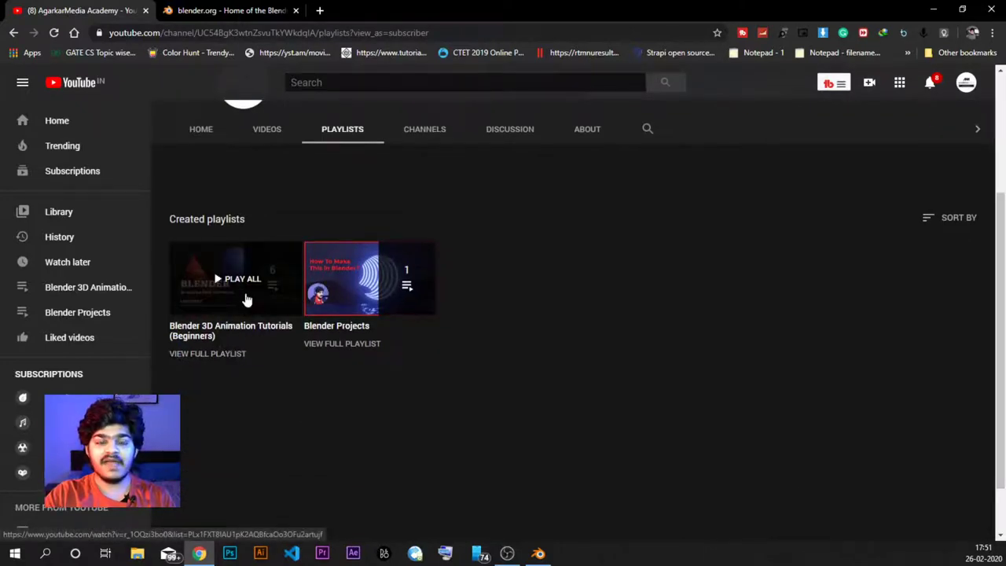
Play the Blender 3D Animation Tutorials (Beginners) playlist, then move to the blender.org tab
{"action": "left_click", "coordinate": [249, 295]}
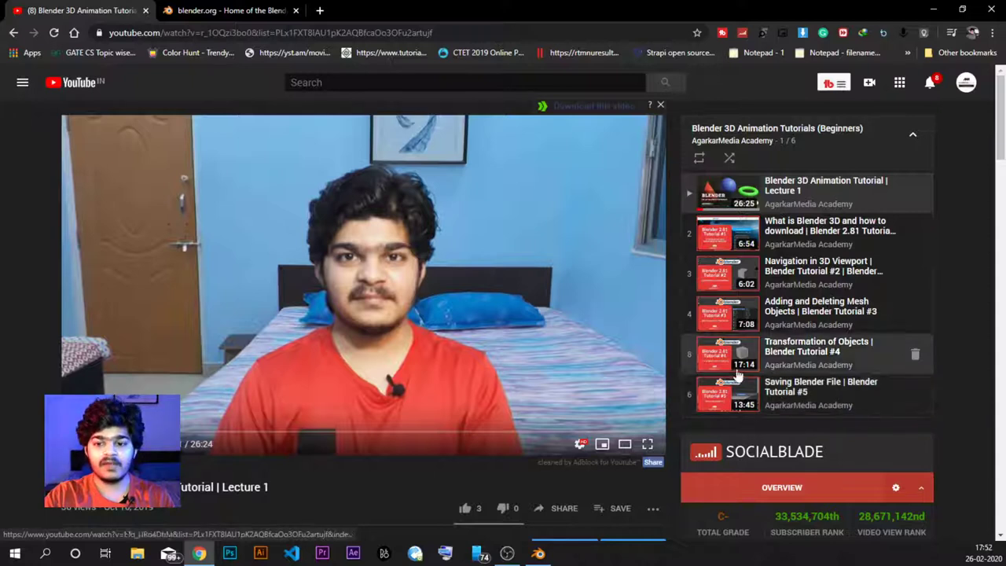
{"action": "scroll", "coordinate": [810, 287], "scroll_direction": "down", "scroll_amount": 1}
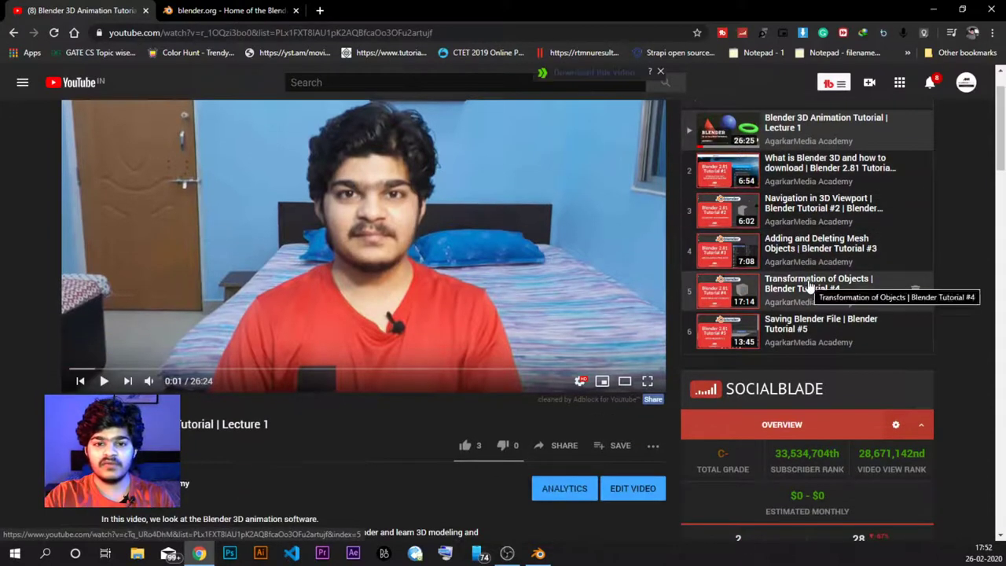
{"action": "left_click", "coordinate": [185, 10]}
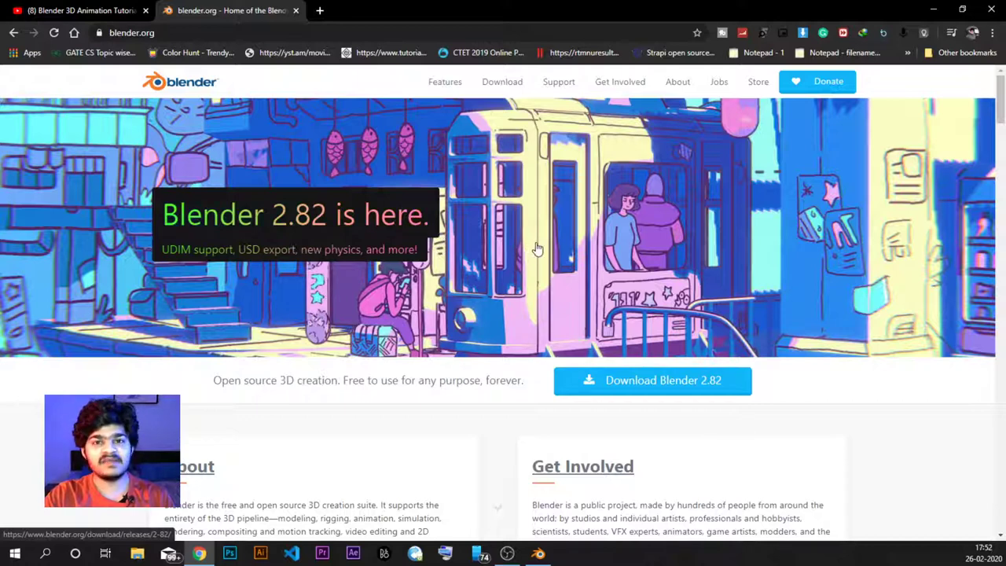
Start the Blender 2.82 download from blender.org and bring the running Blender window forward
{"action": "left_click", "coordinate": [78, 10]}
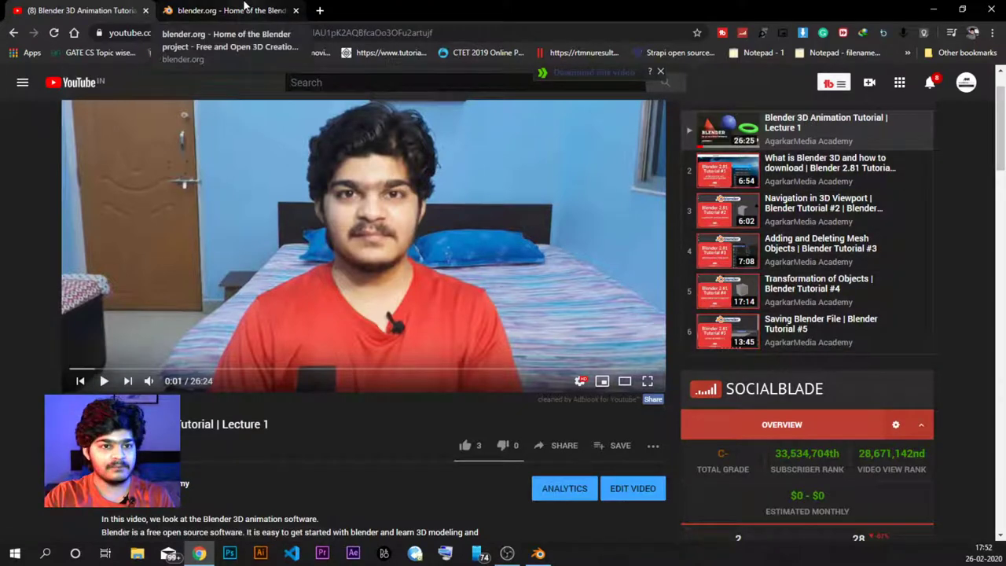
{"action": "left_click", "coordinate": [245, 9]}
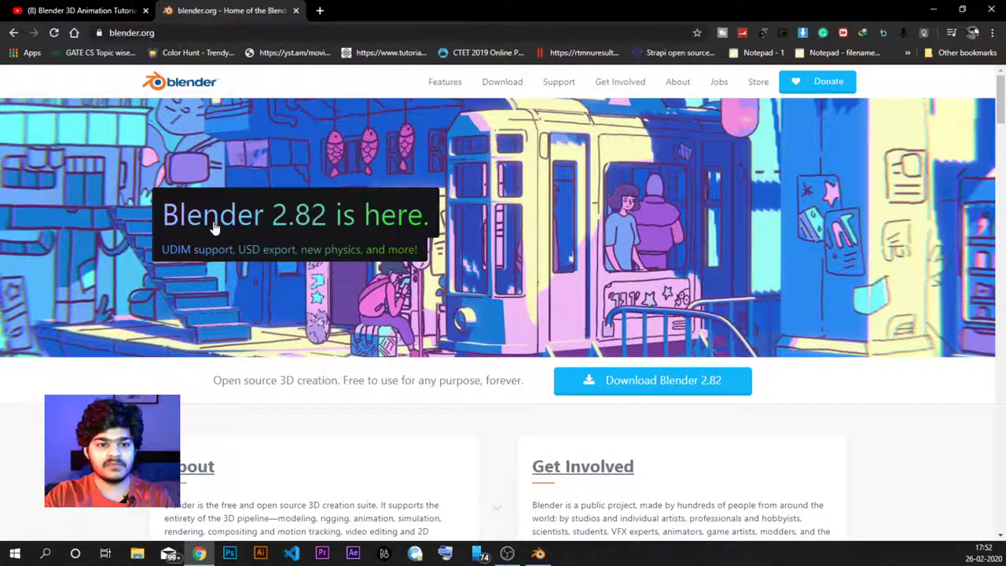
{"action": "left_click", "coordinate": [676, 382]}
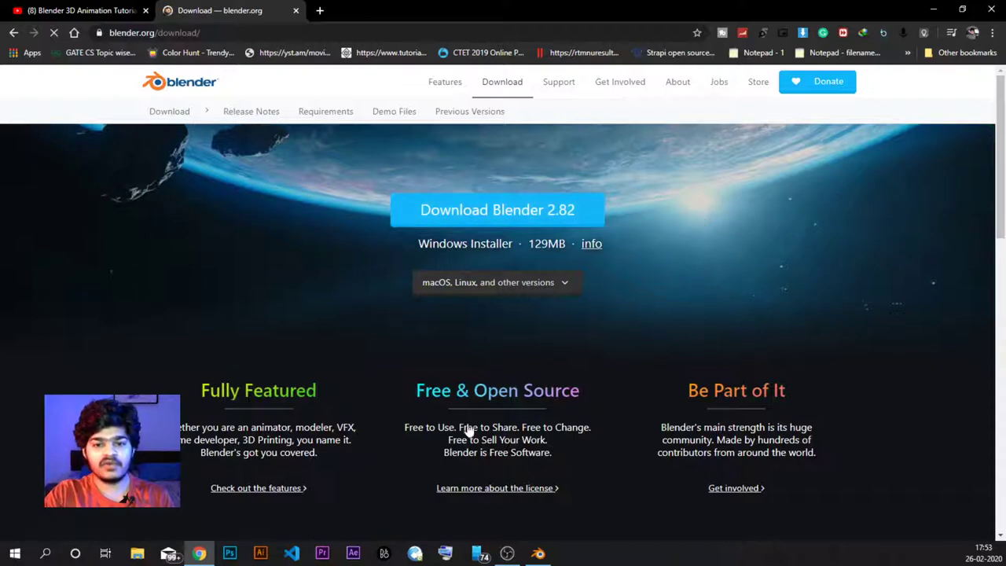
{"action": "left_click", "coordinate": [539, 553]}
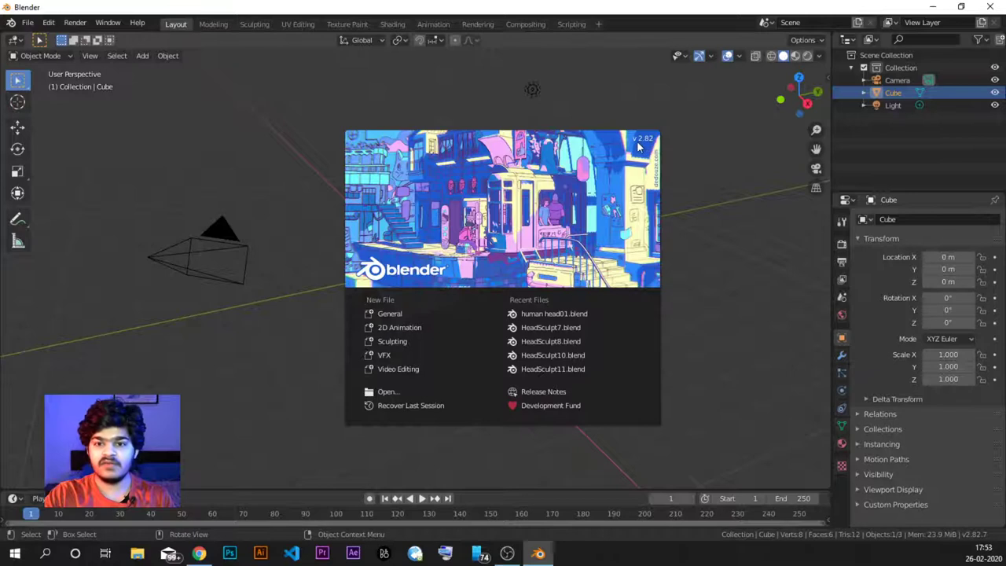
Close the splash screen and orbit the view around the default cube
{"action": "left_click", "coordinate": [719, 244]}
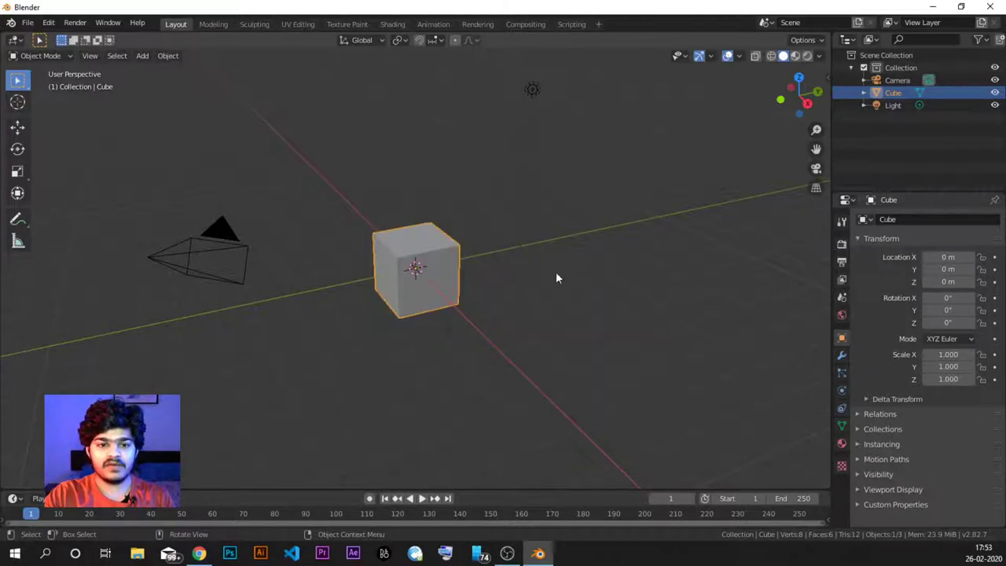
{"action": "middle_click_drag", "start_coordinate": [448, 207], "coordinate": [607, 149]}
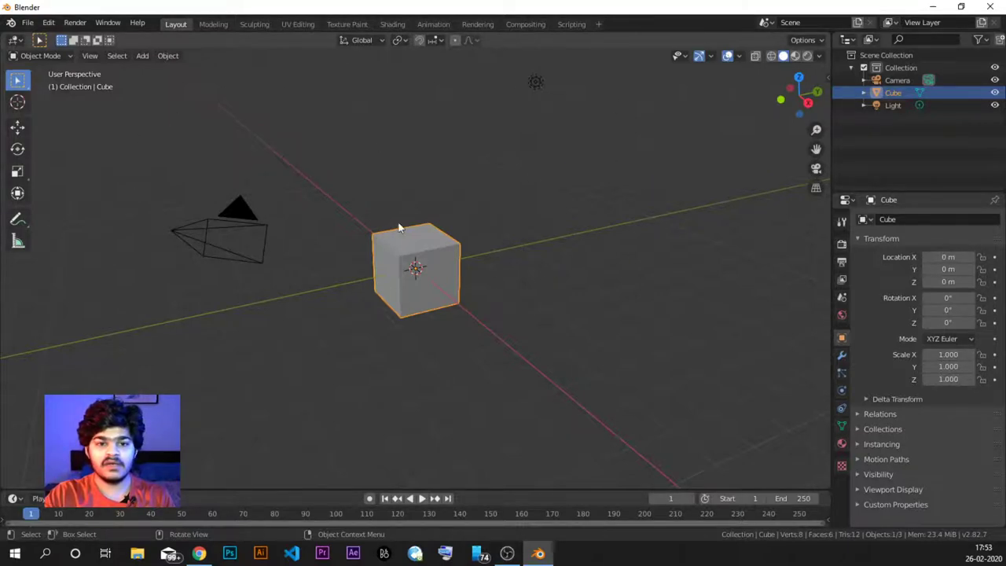
{"action": "middle_click_drag", "start_coordinate": [412, 211], "coordinate": [459, 194]}
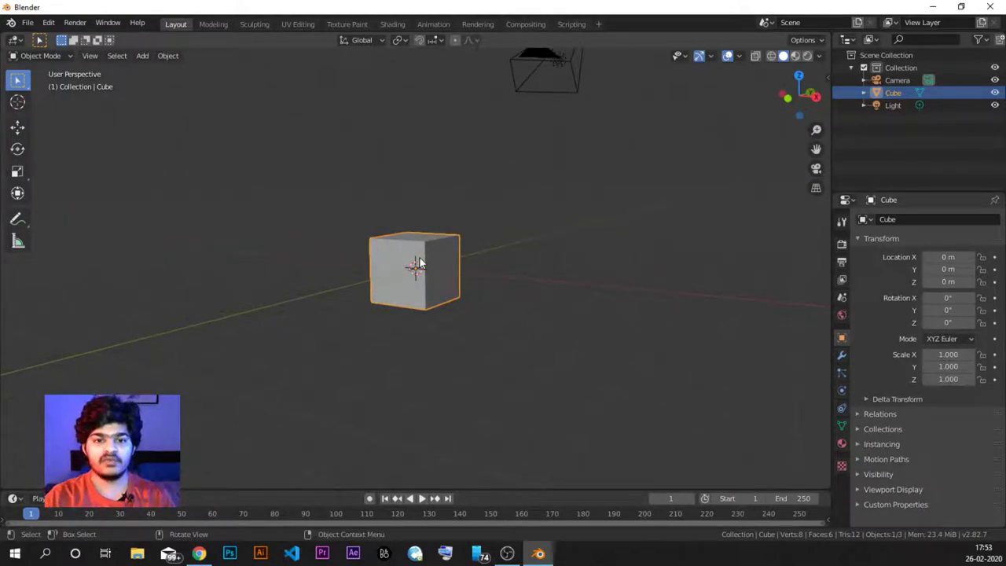
{"action": "middle_click_drag", "start_coordinate": [474, 190], "coordinate": [425, 239]}
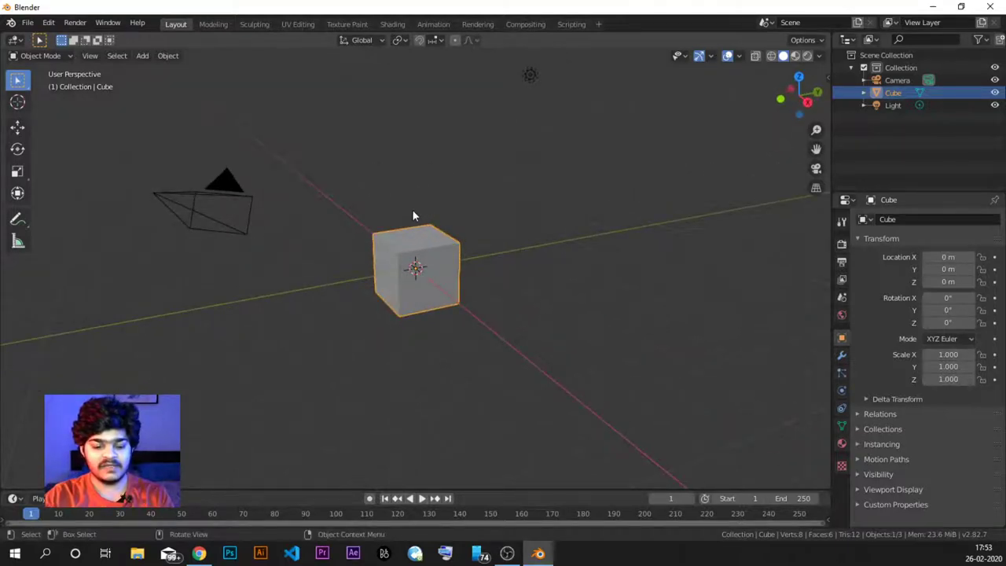
Delete the default cube, leaving the camera and light, and bring up the Add menu
{"action": "key", "text": "x"}
{"action": "left_click", "coordinate": [423, 145]}
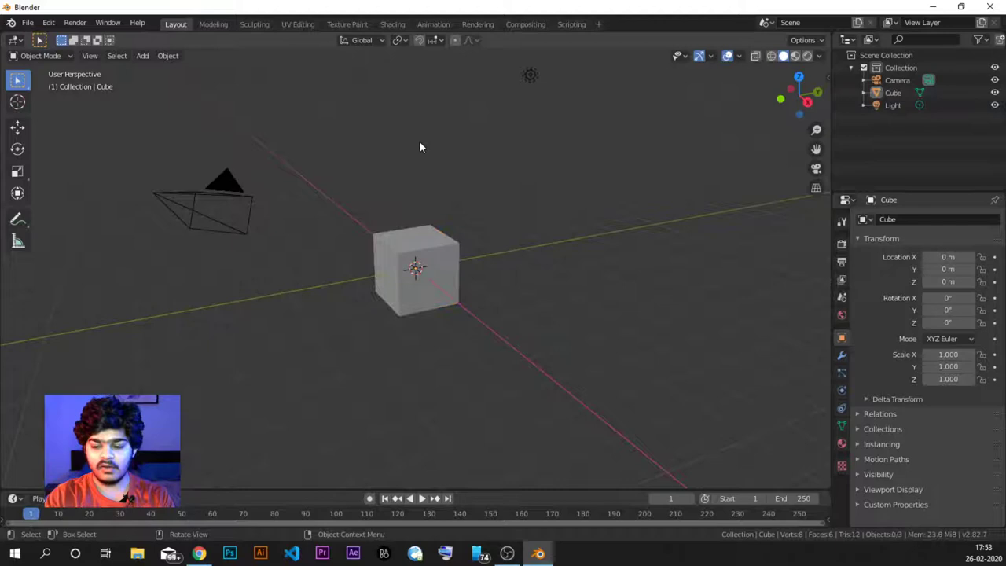
{"action": "left_click", "coordinate": [414, 245]}
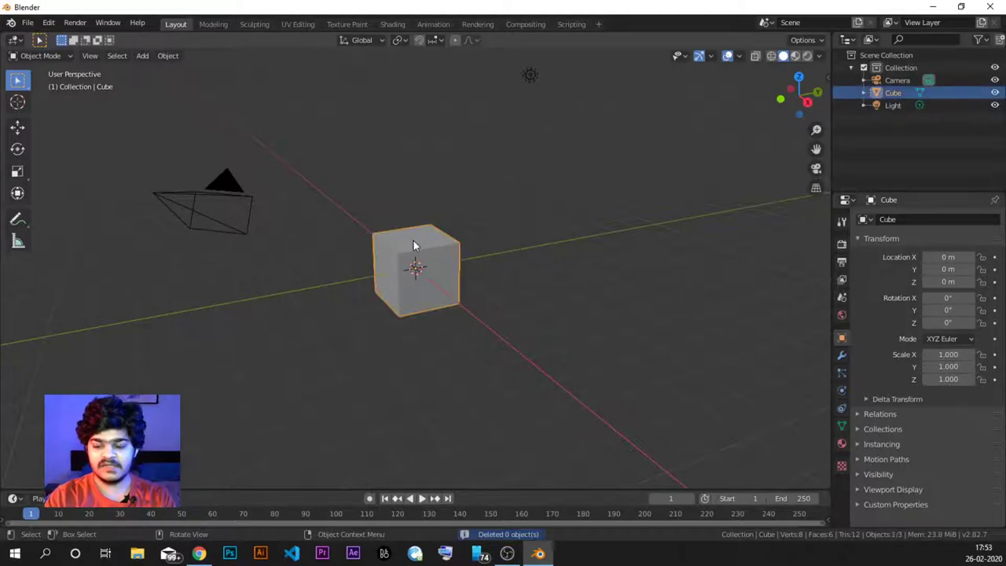
{"action": "key", "text": "Delete"}
{"action": "key", "text": "ctrl+z"}
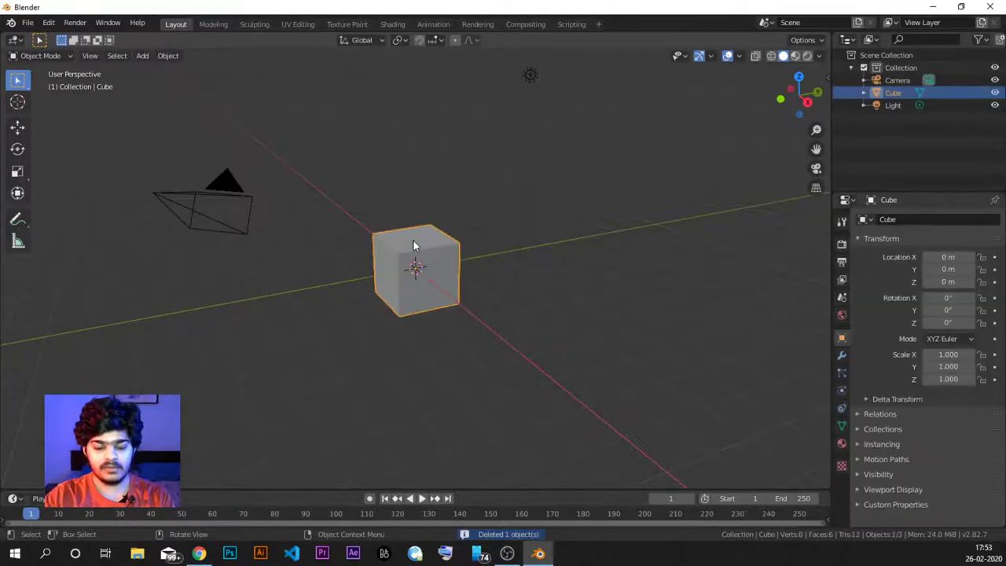
{"action": "key", "text": "x"}
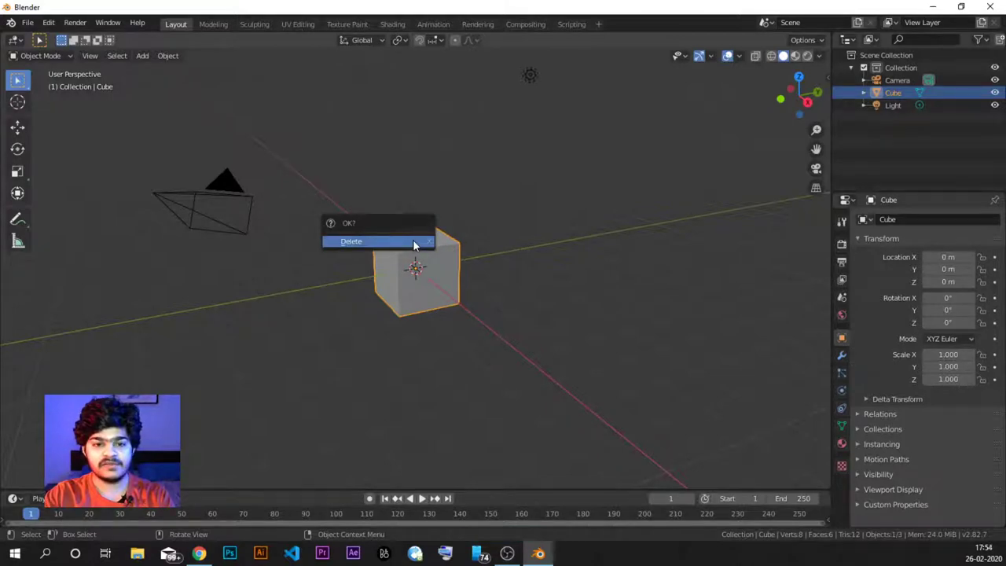
{"action": "left_click", "coordinate": [414, 243]}
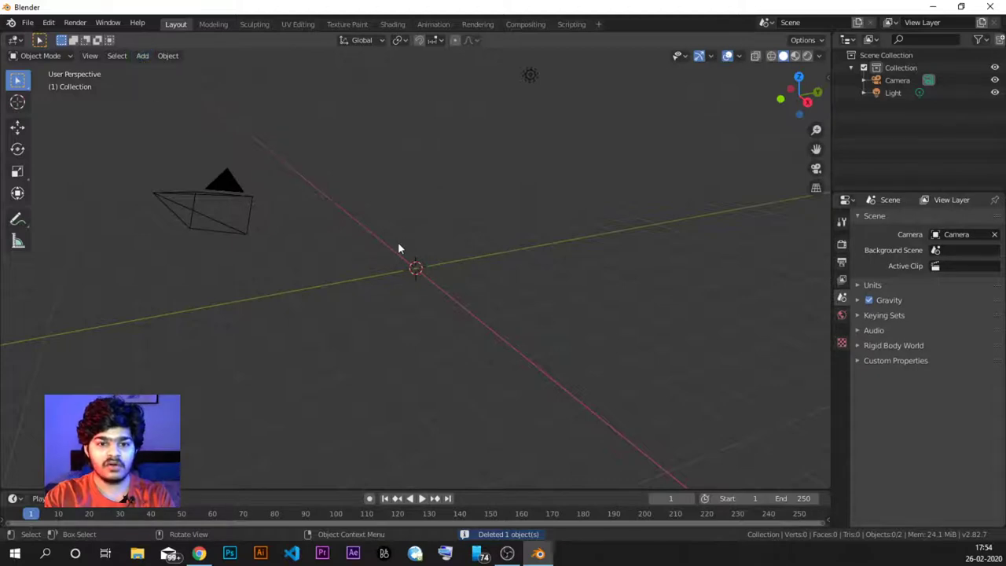
{"action": "key", "text": "shift+a"}
{"action": "mouse_move", "coordinate": [395, 245]}
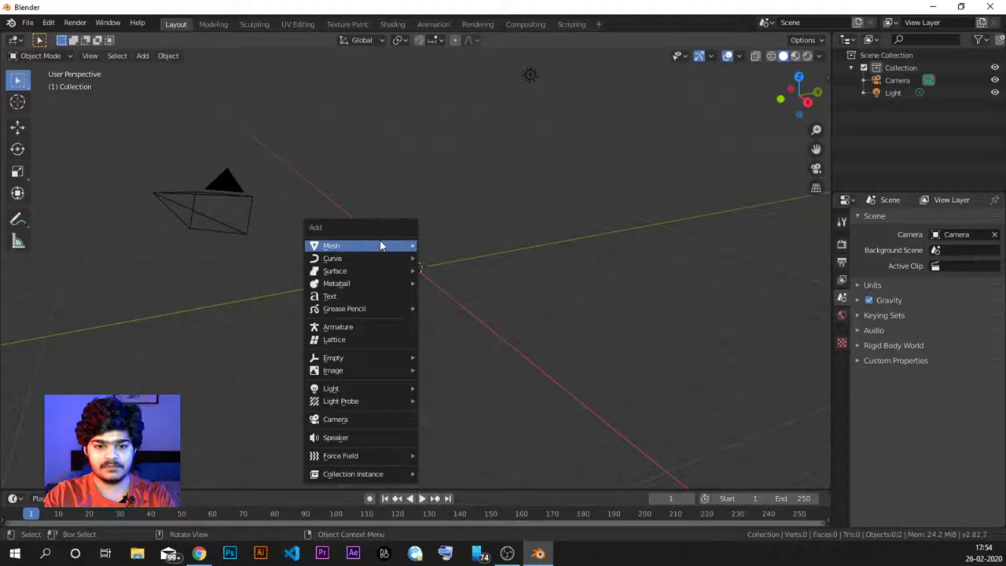
{"action": "left_click", "coordinate": [476, 263]}
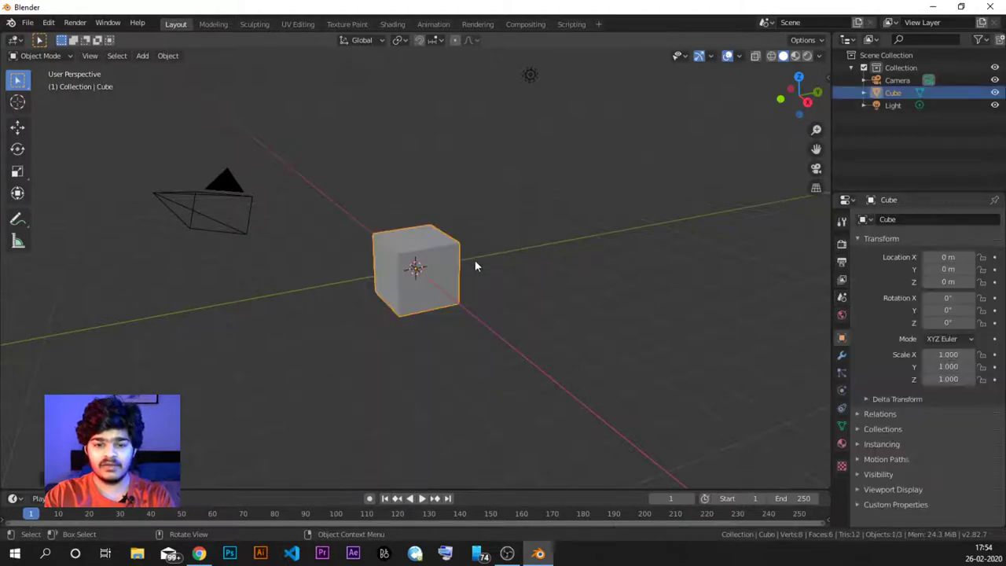
{"action": "scroll", "coordinate": [470, 275], "scroll_direction": "up", "scroll_amount": 2}
{"action": "middle_click_drag", "start_coordinate": [469, 275], "coordinate": [398, 257]}
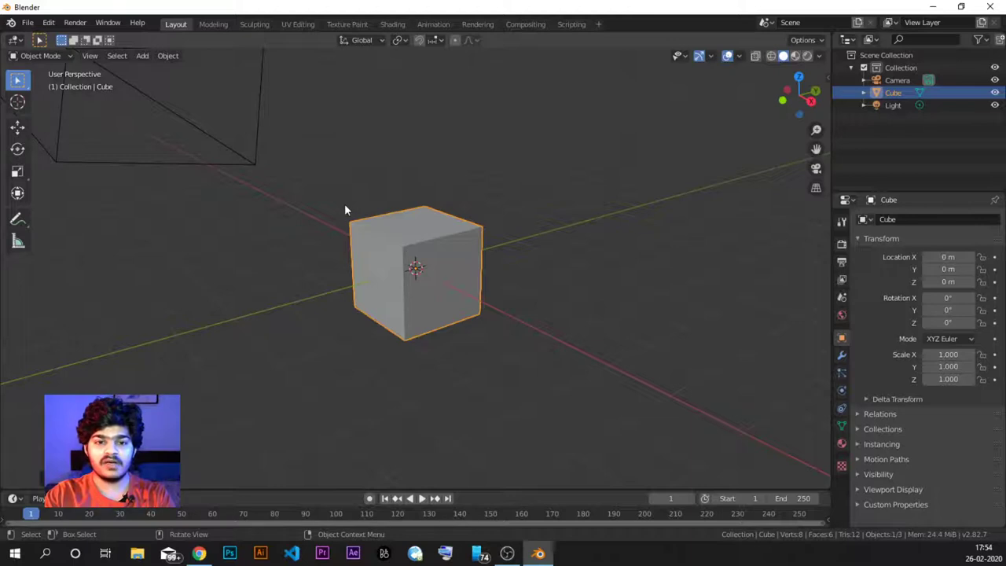
{"action": "middle_click_drag", "start_coordinate": [341, 224], "coordinate": [404, 232]}
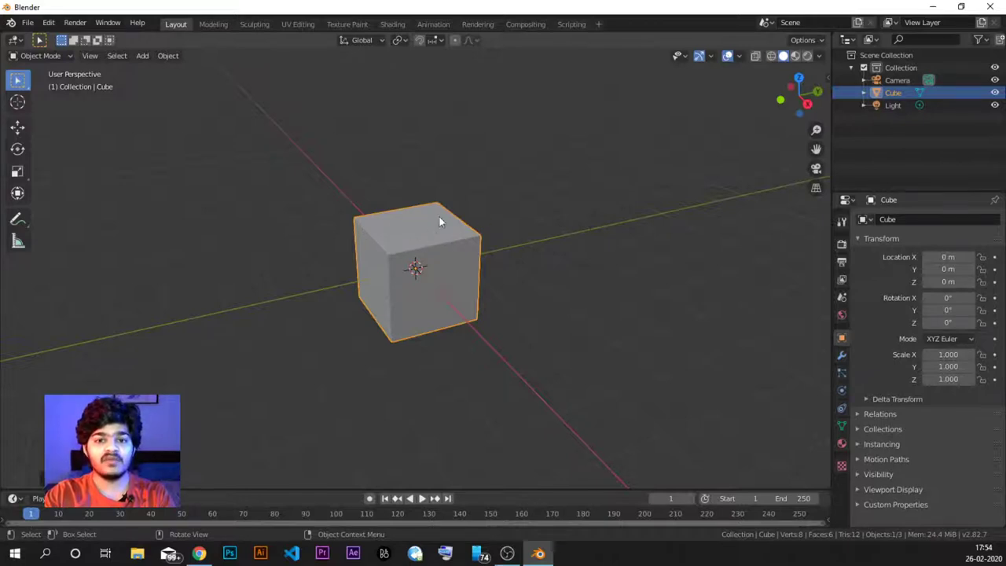
{"action": "middle_click_drag", "start_coordinate": [440, 222], "coordinate": [453, 318]}
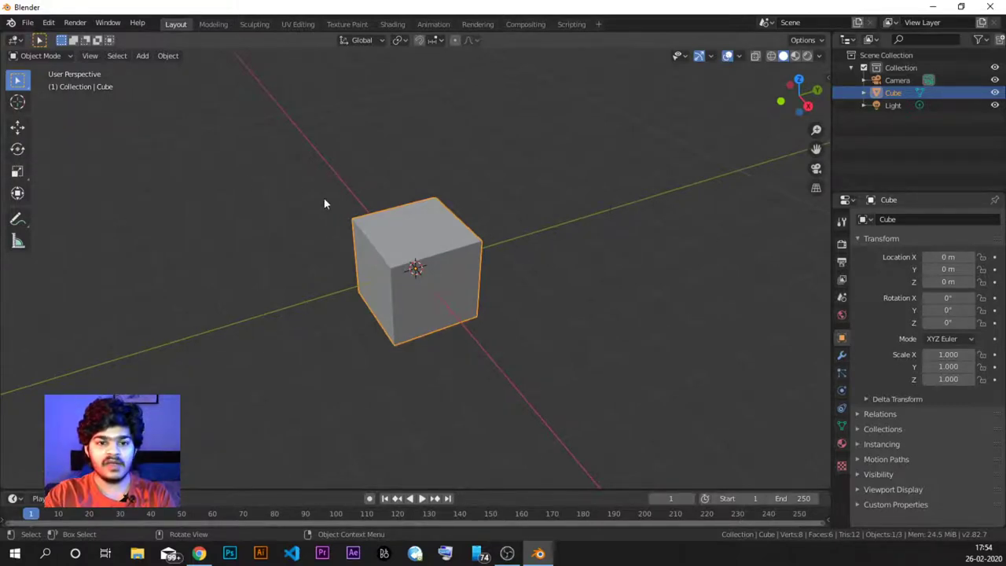
{"action": "key", "text": "s"}
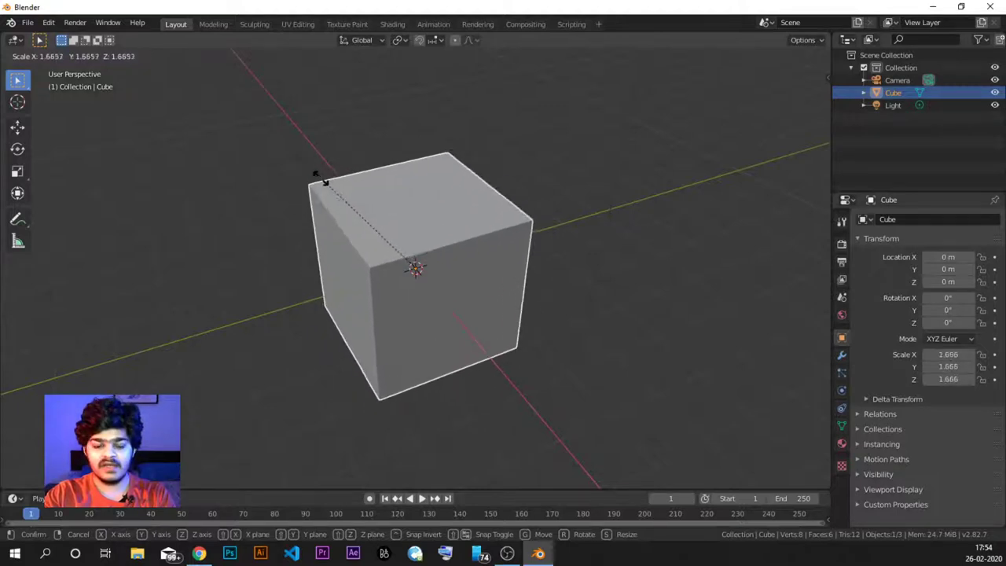
{"action": "key", "text": "x"}
{"action": "key", "text": "y"}
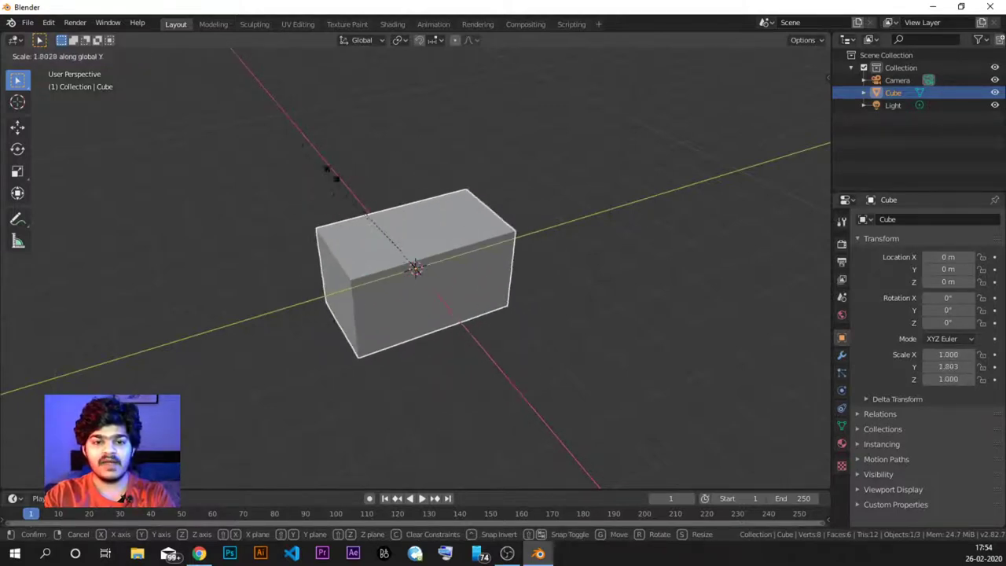
{"action": "key", "text": "z"}
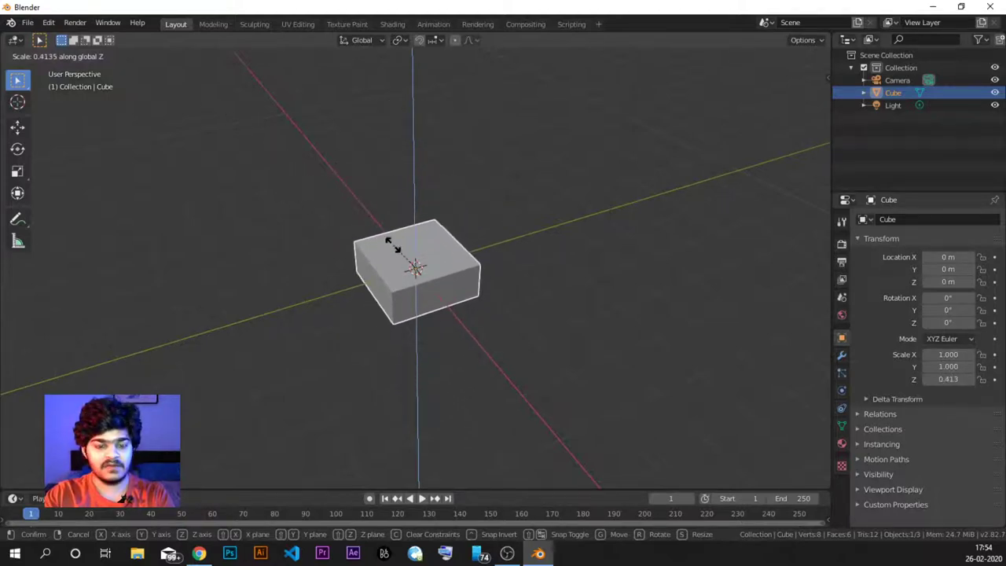
{"action": "key", "text": "Escape"}
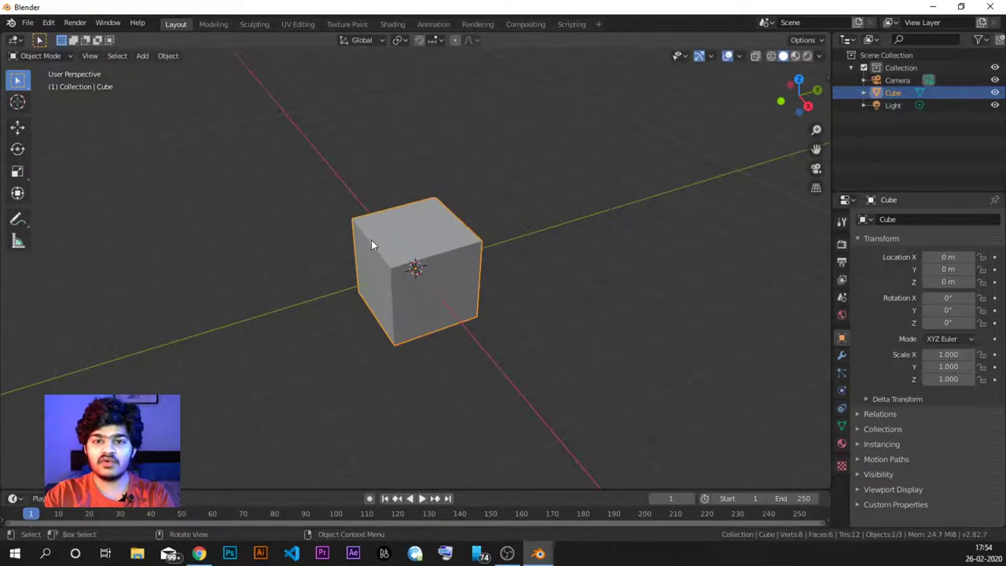
{"action": "middle_click_drag", "start_coordinate": [398, 222], "coordinate": [396, 222]}
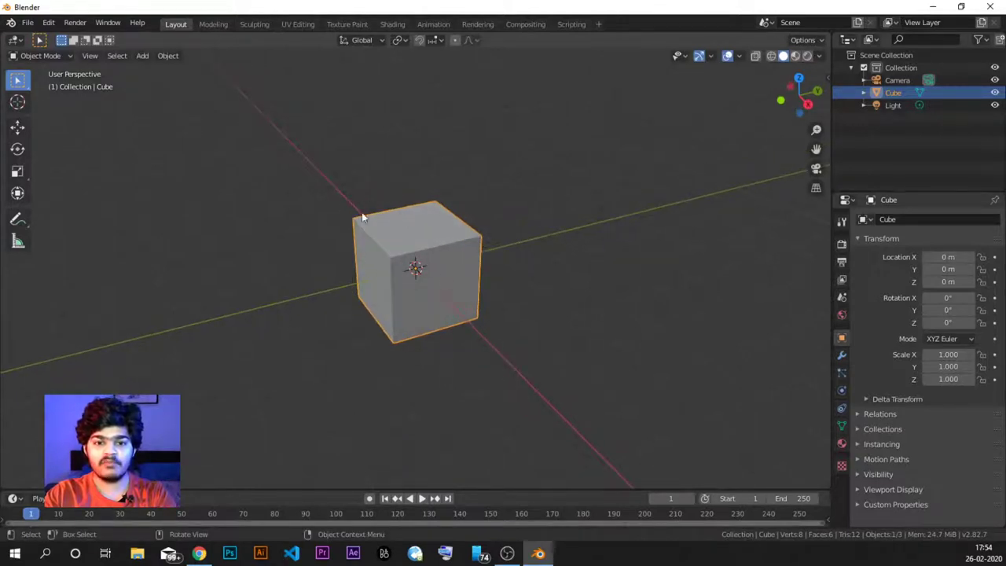
{"action": "mouse_move", "coordinate": [451, 333]}
{"action": "middle_mouse_down"}
{"action": "mouse_move", "coordinate": [448, 310]}
{"action": "mouse_move", "coordinate": [442, 318]}
{"action": "middle_mouse_up"}
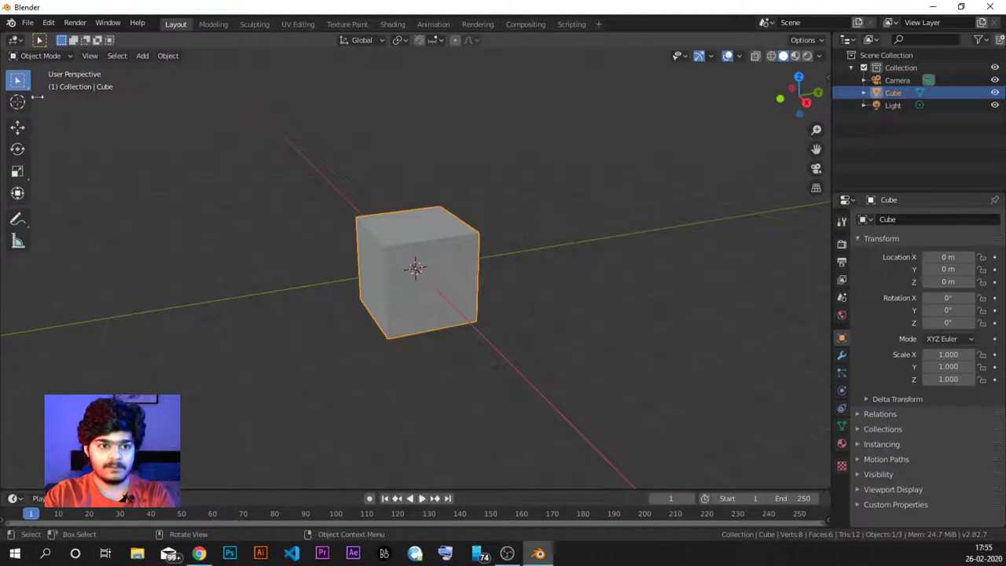
Put the cube in Edit Mode from the mode dropdown, zoom in, and deselect all vertices
{"action": "left_click", "coordinate": [59, 58]}
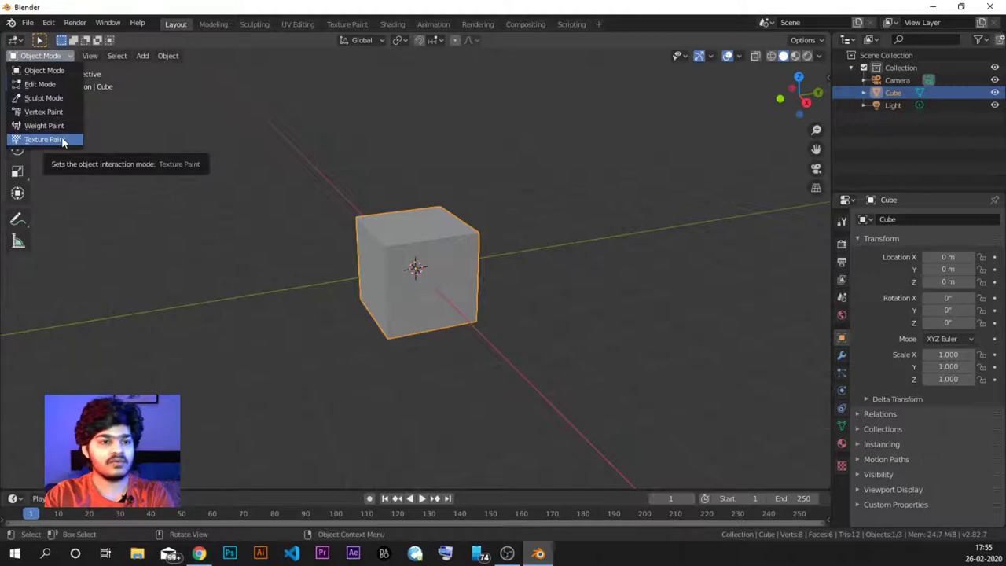
{"action": "left_click", "coordinate": [40, 84]}
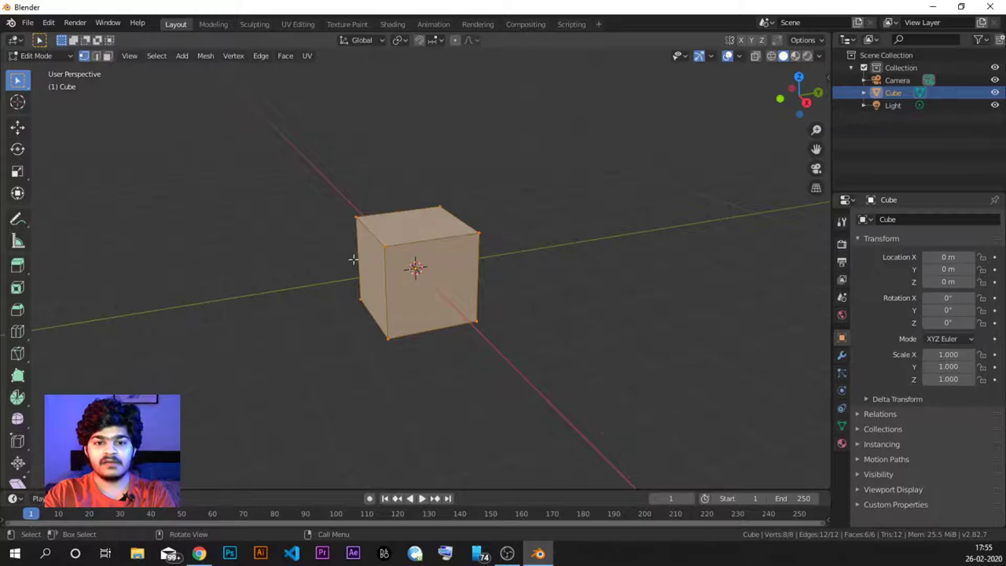
{"action": "middle_click_drag", "start_coordinate": [353, 262], "coordinate": [438, 205]}
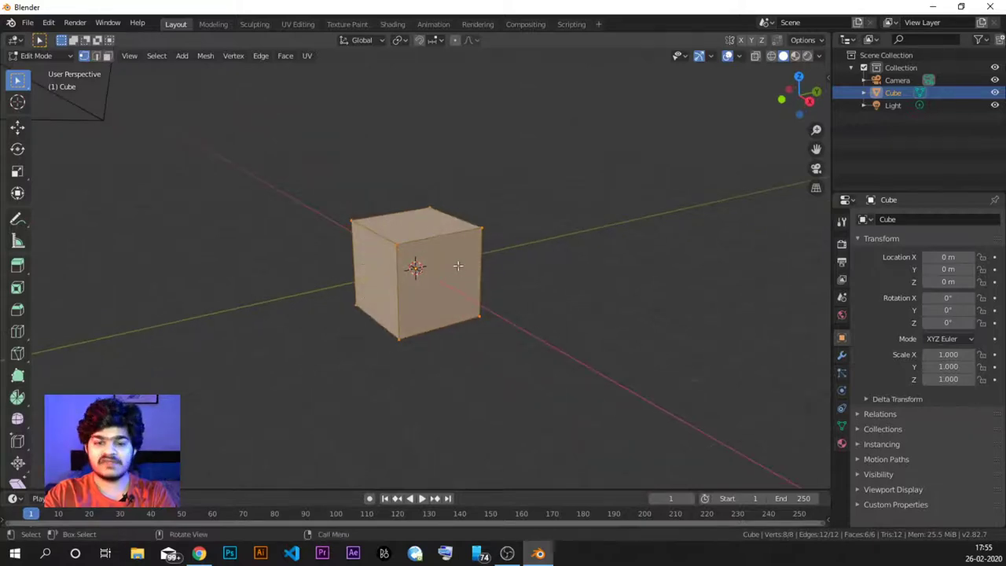
{"action": "scroll", "coordinate": [346, 222], "scroll_direction": "up", "scroll_amount": 2}
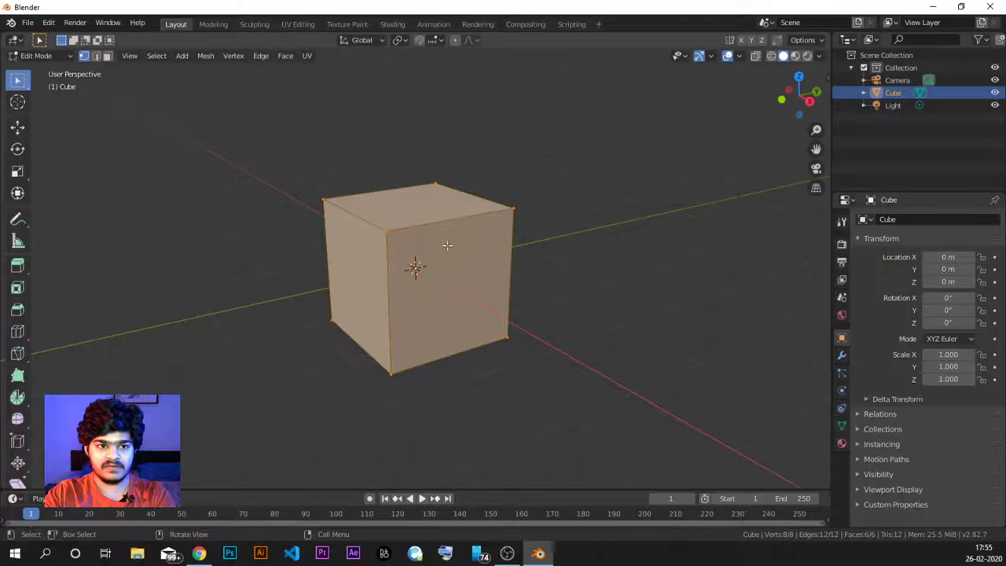
{"action": "left_click", "coordinate": [321, 166]}
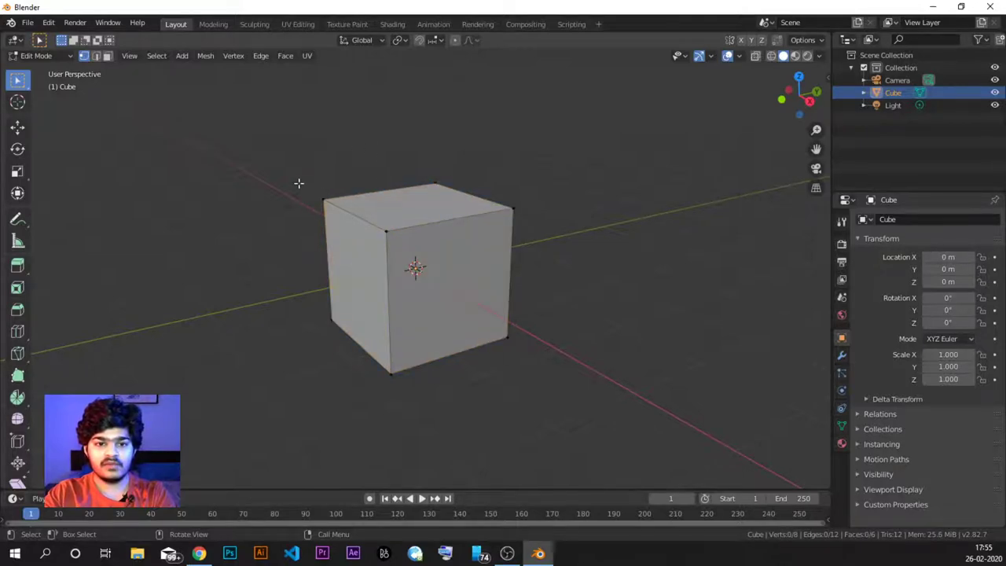
Select only the cube's top front corner vertex and orbit to view it from another angle
{"action": "left_click", "coordinate": [325, 200]}
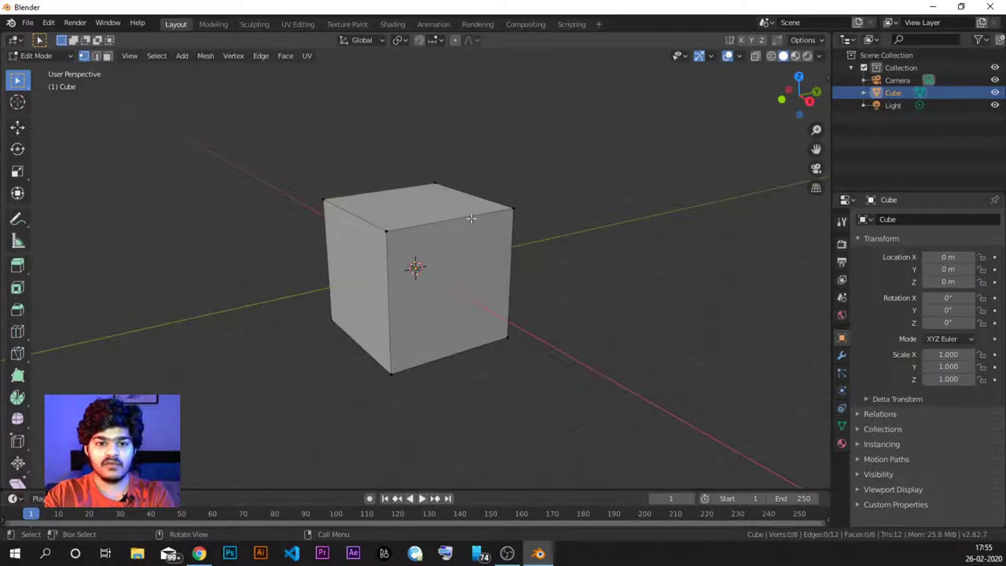
{"action": "left_click", "coordinate": [386, 232]}
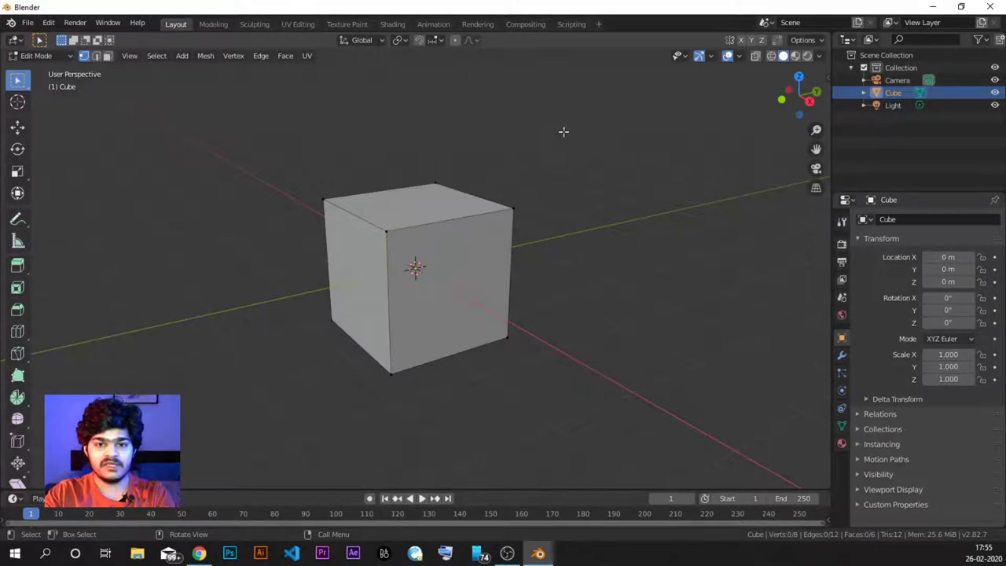
{"action": "mouse_move", "coordinate": [616, 221]}
{"action": "middle_mouse_down"}
{"action": "mouse_move", "coordinate": [543, 193]}
{"action": "mouse_move", "coordinate": [634, 220]}
{"action": "mouse_move", "coordinate": [612, 223]}
{"action": "middle_mouse_up"}
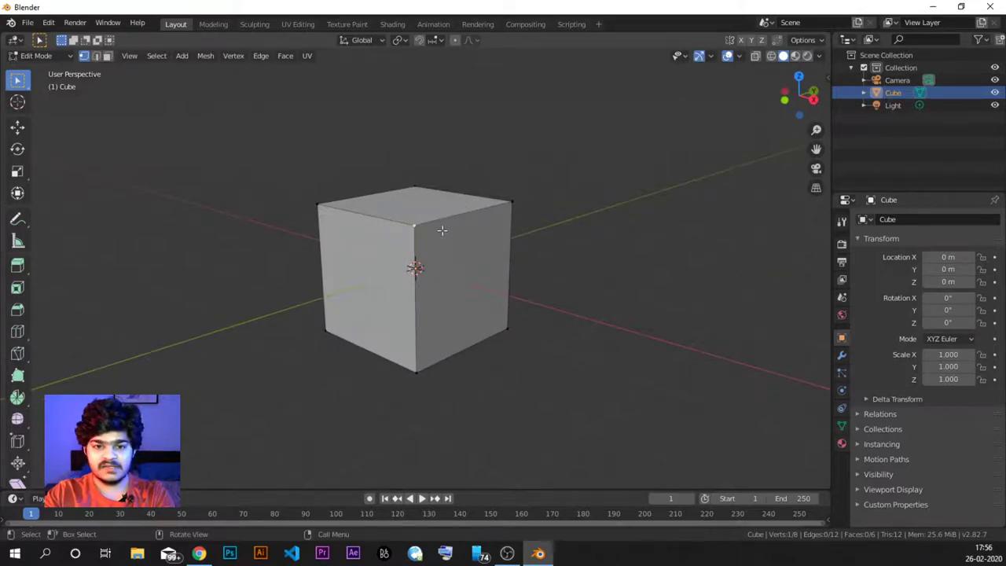
{"action": "mouse_move", "coordinate": [442, 230]}
{"action": "middle_mouse_down"}
{"action": "mouse_move", "coordinate": [429, 236]}
{"action": "mouse_move", "coordinate": [425, 259]}
{"action": "mouse_move", "coordinate": [463, 265]}
{"action": "mouse_move", "coordinate": [456, 221]}
{"action": "middle_mouse_up"}
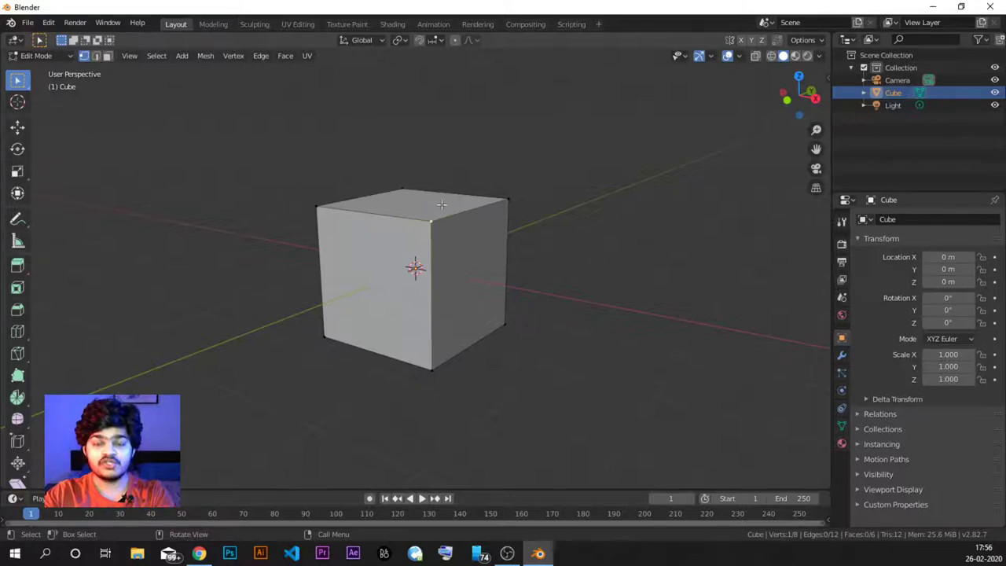
{"action": "key", "text": "g"}
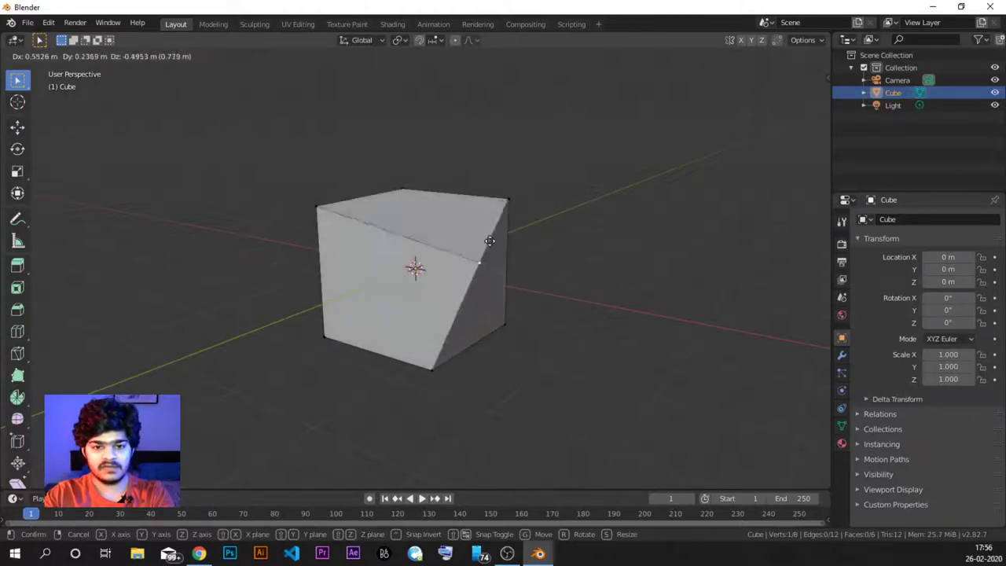
{"action": "right_click", "coordinate": [411, 208]}
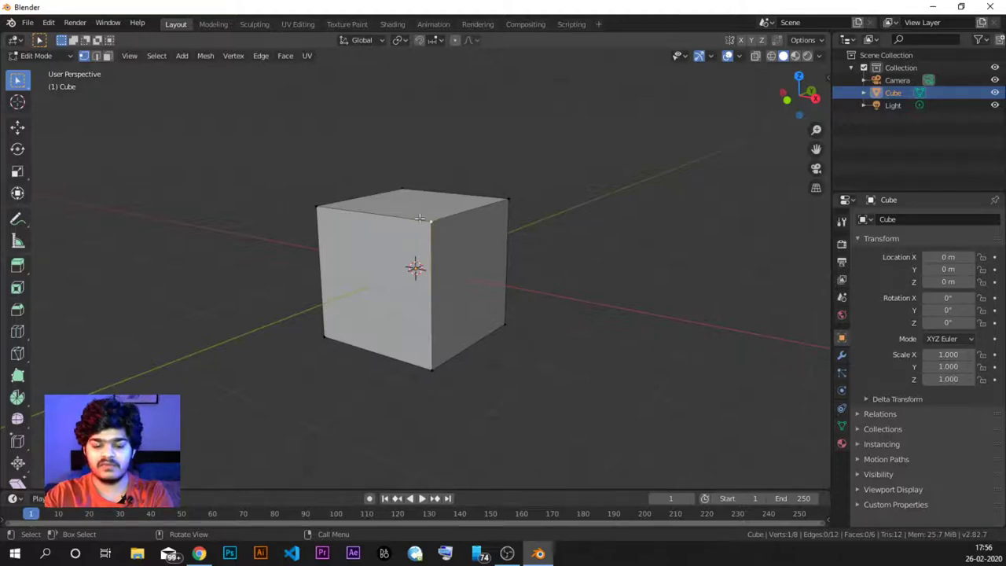
{"action": "key", "text": "r"}
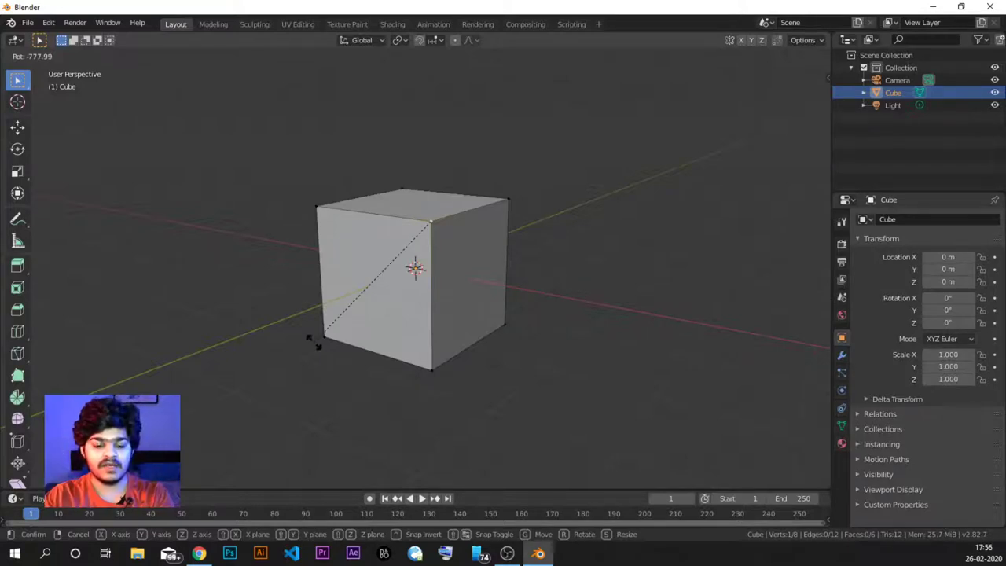
{"action": "key", "text": "Escape"}
{"action": "left_click_drag", "start_coordinate": [299, 195], "coordinate": [437, 236]}
{"action": "middle_click_drag", "start_coordinate": [415, 227], "coordinate": [445, 253]}
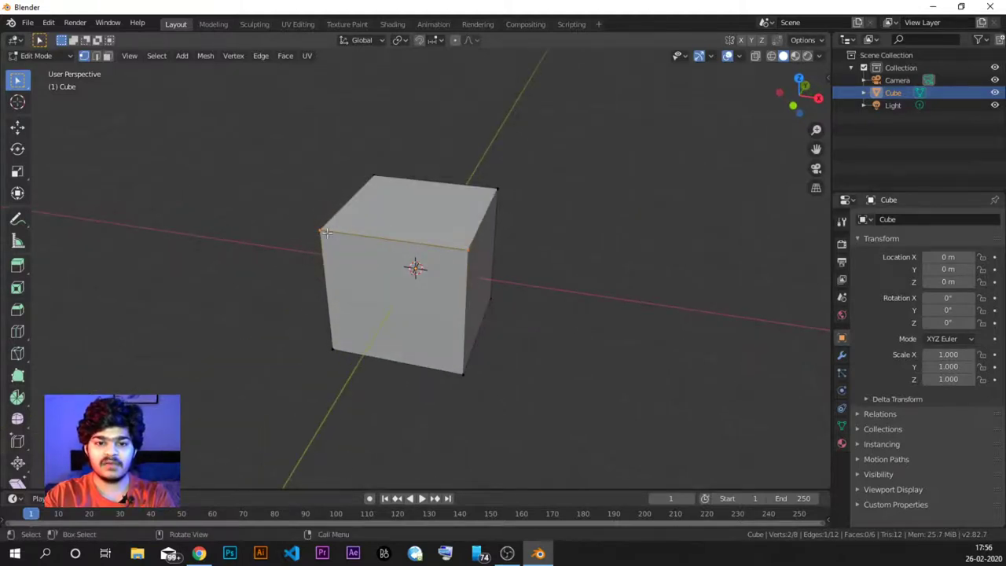
{"action": "middle_click_drag", "start_coordinate": [470, 250], "coordinate": [417, 232]}
{"action": "key", "text": "r"}
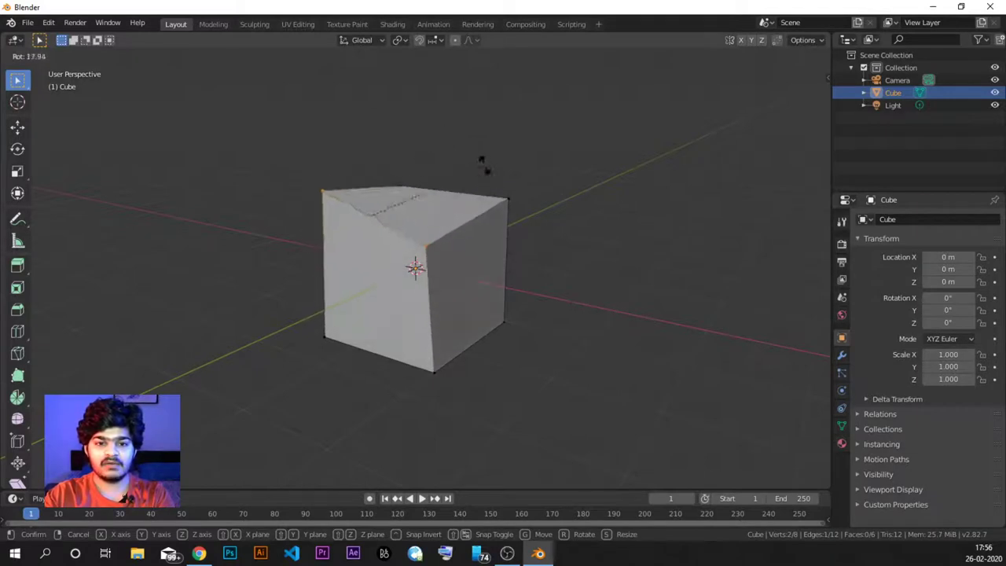
{"action": "key", "text": "x"}
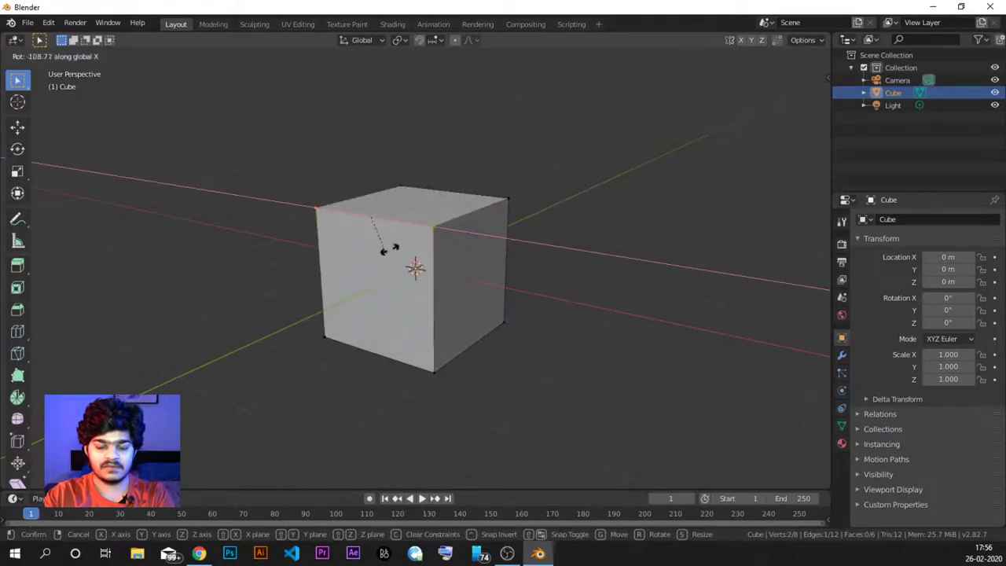
{"action": "key", "text": "y"}
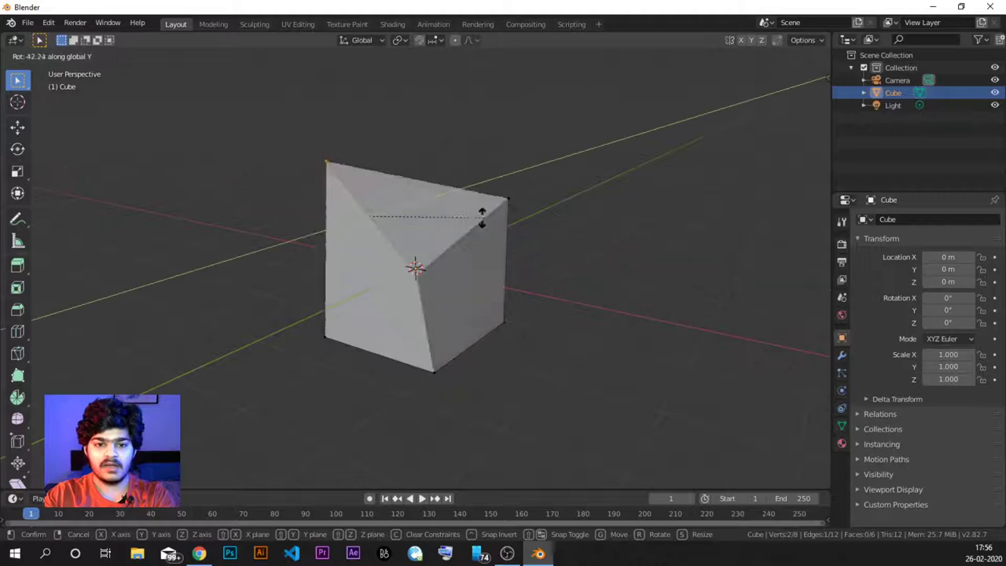
{"action": "key", "text": "z"}
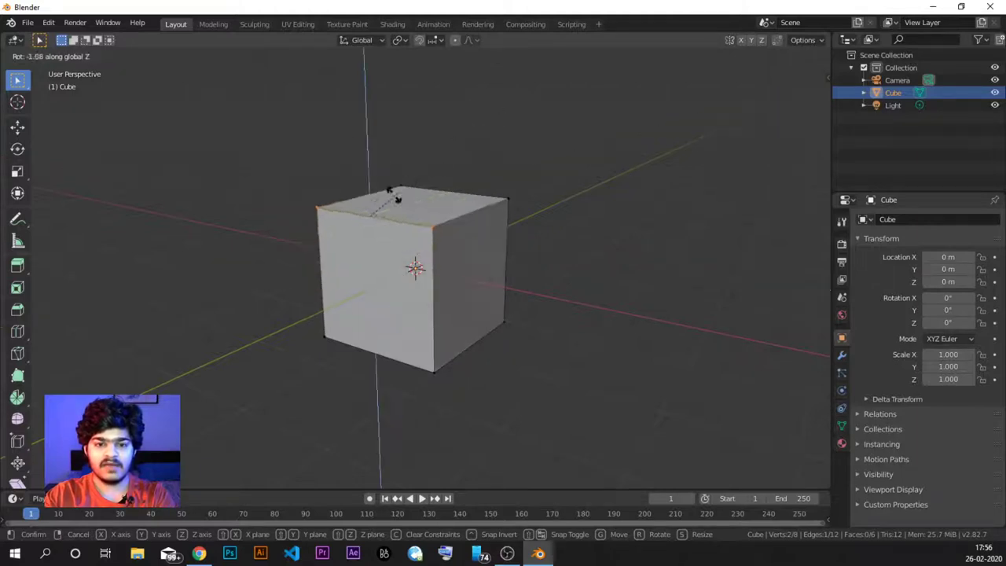
{"action": "key", "text": "Escape"}
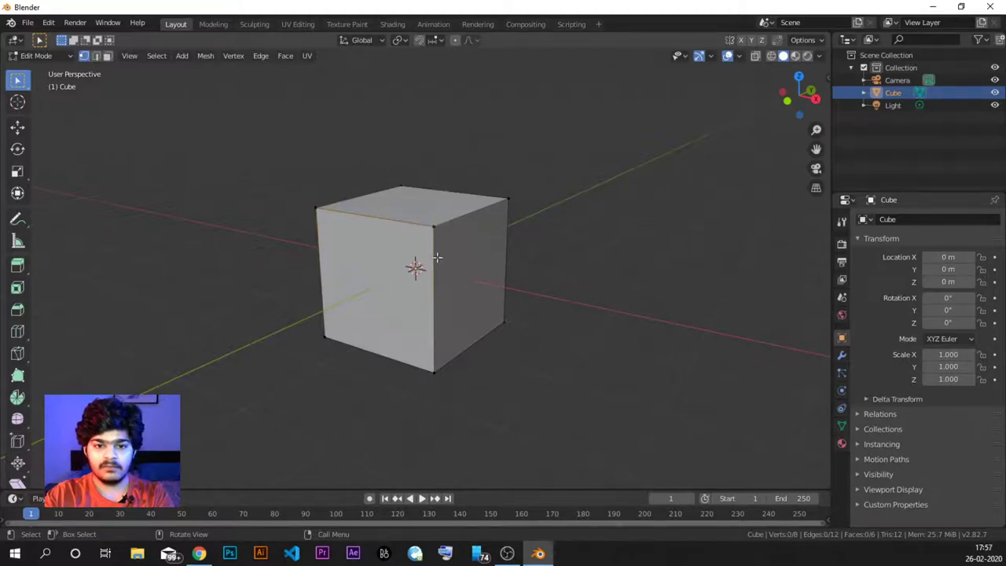
Select the top front vertex, then the top front edge, trying a scale on each and cancelling
{"action": "left_click", "coordinate": [434, 228]}
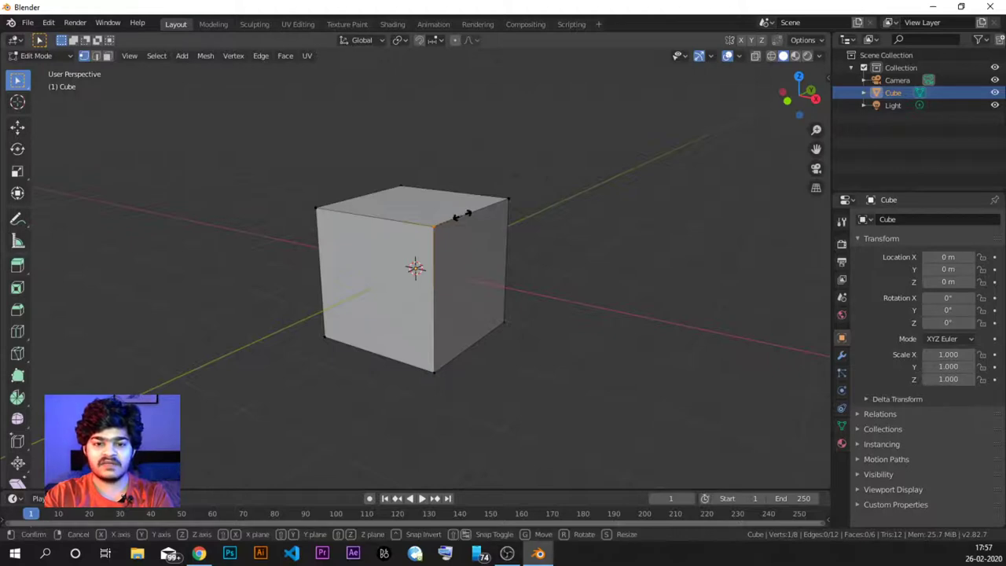
{"action": "key", "text": "s"}
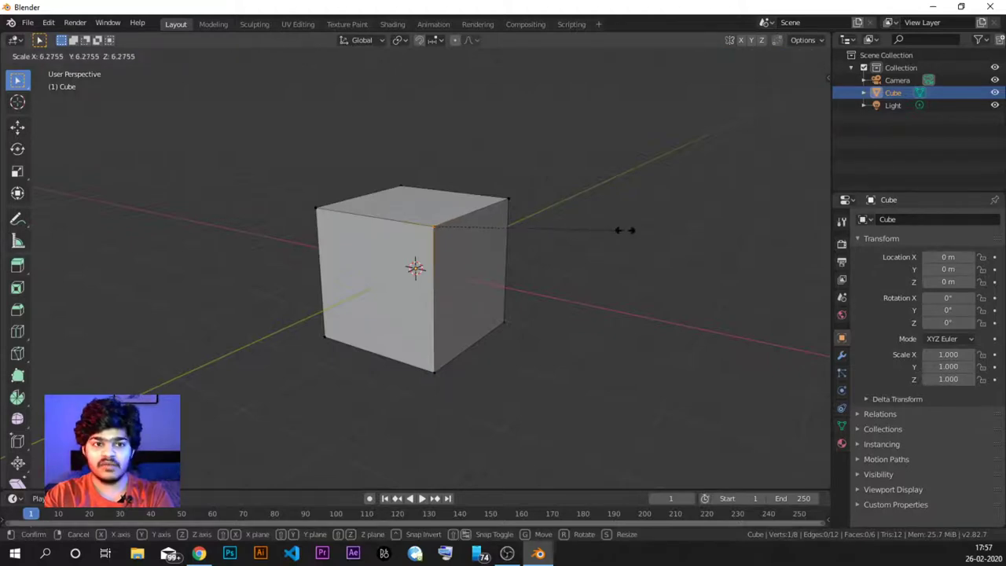
{"action": "right_click", "coordinate": [598, 236]}
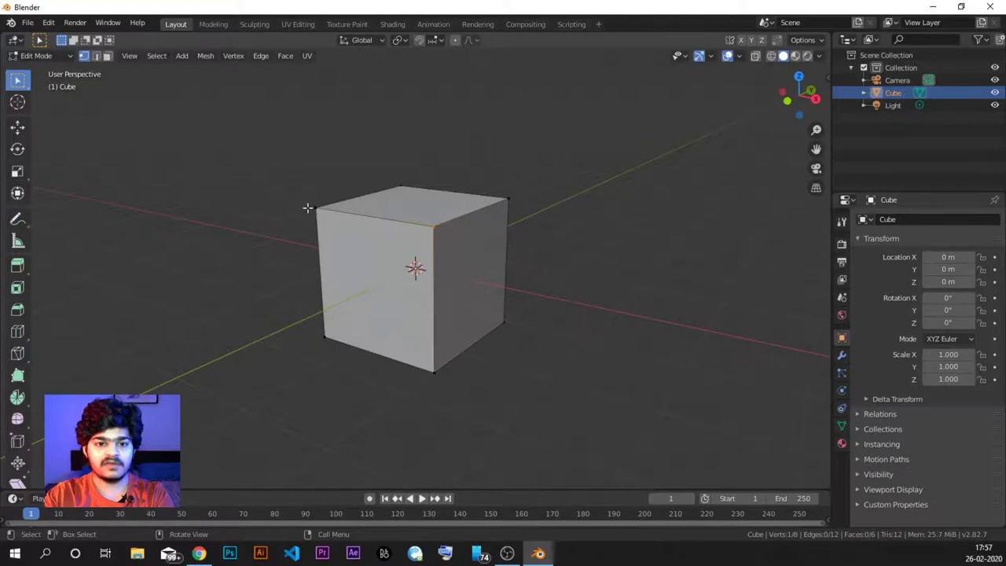
{"action": "left_click_drag", "start_coordinate": [306, 203], "coordinate": [470, 236]}
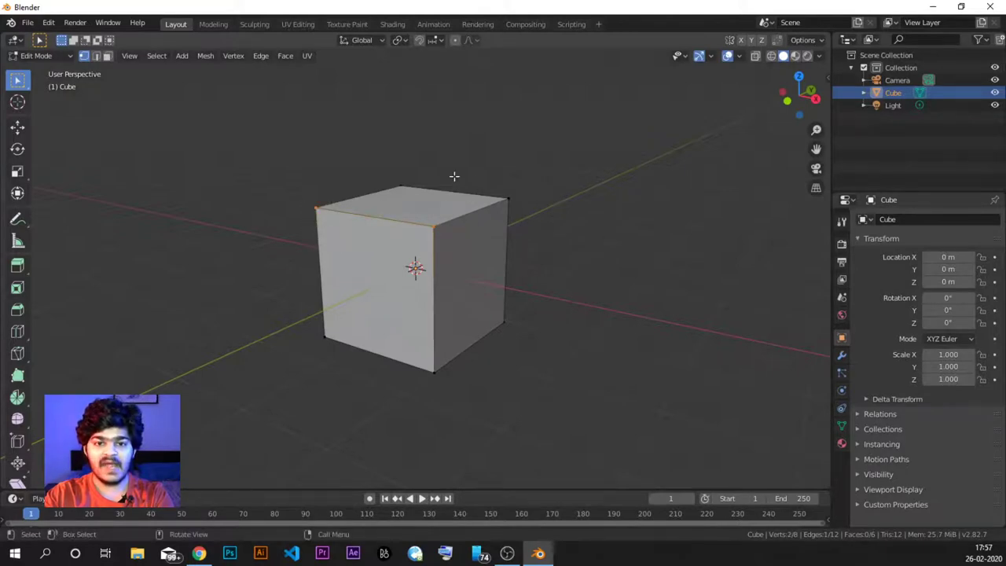
{"action": "key", "text": "s"}
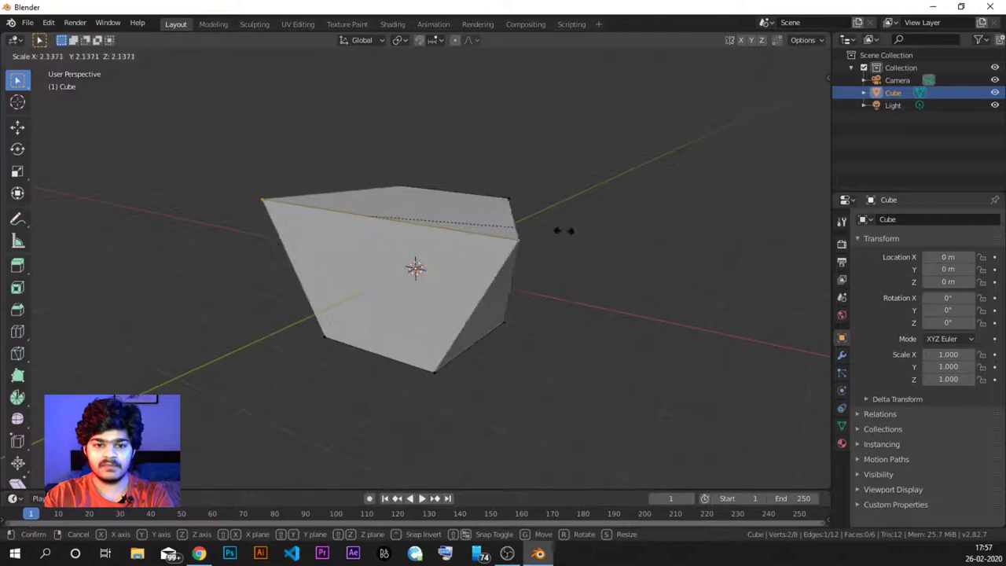
{"action": "key", "text": "Escape"}
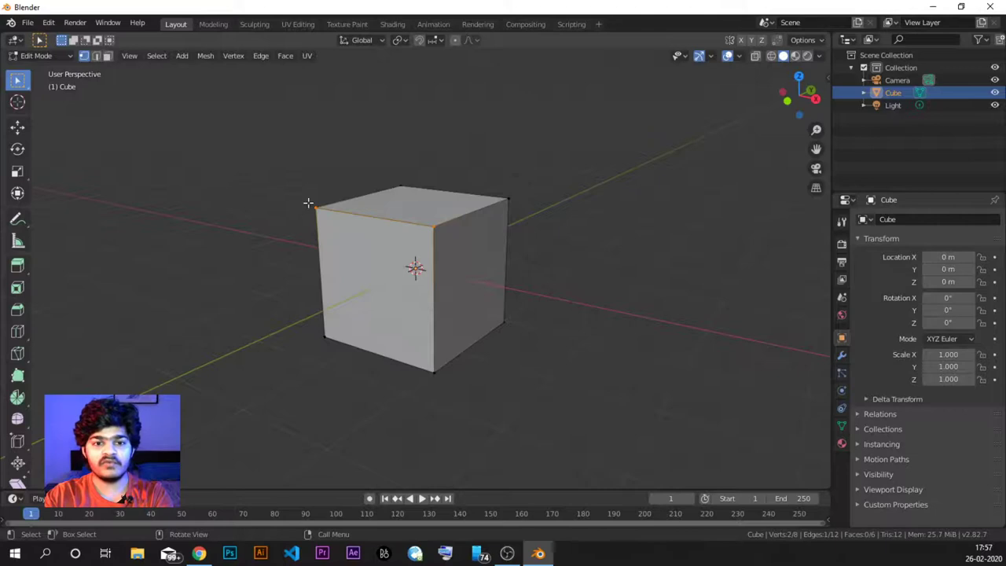
{"action": "middle_click_drag", "start_coordinate": [308, 203], "coordinate": [400, 197]}
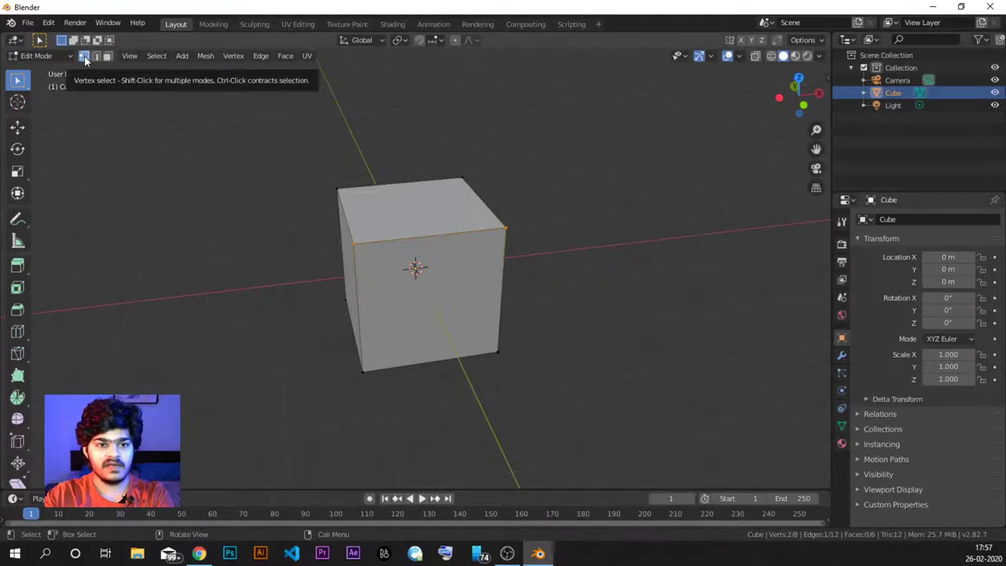
Select a couple of the cube's corner vertices, then change to Edge select mode
{"action": "left_click", "coordinate": [495, 224]}
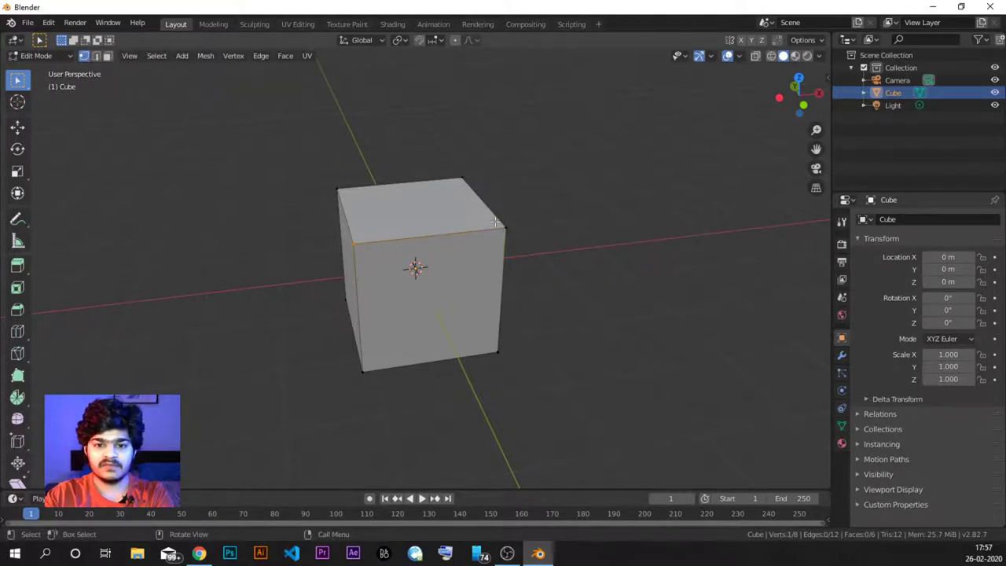
{"action": "middle_click_drag", "start_coordinate": [524, 240], "coordinate": [346, 203]}
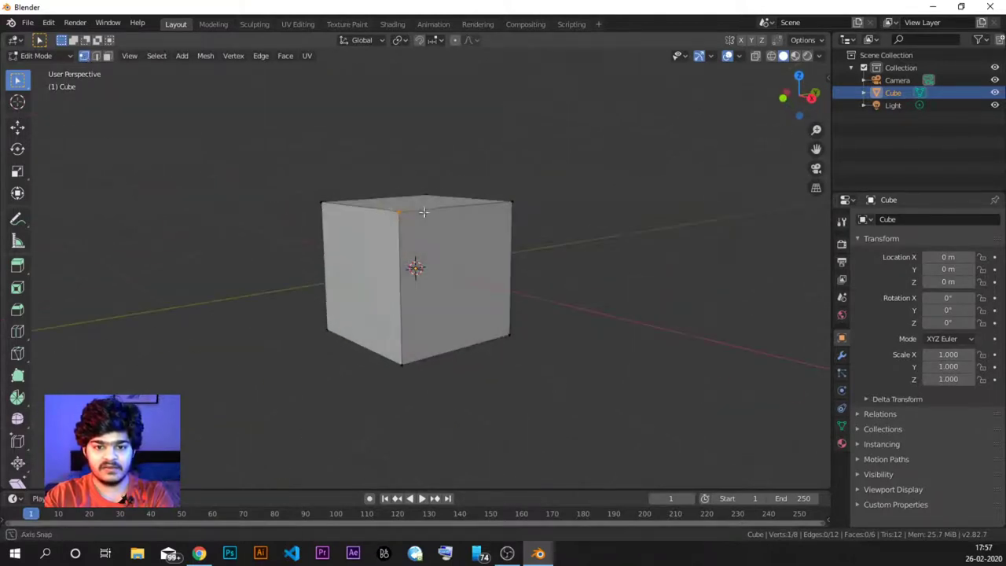
{"action": "left_click", "coordinate": [313, 202]}
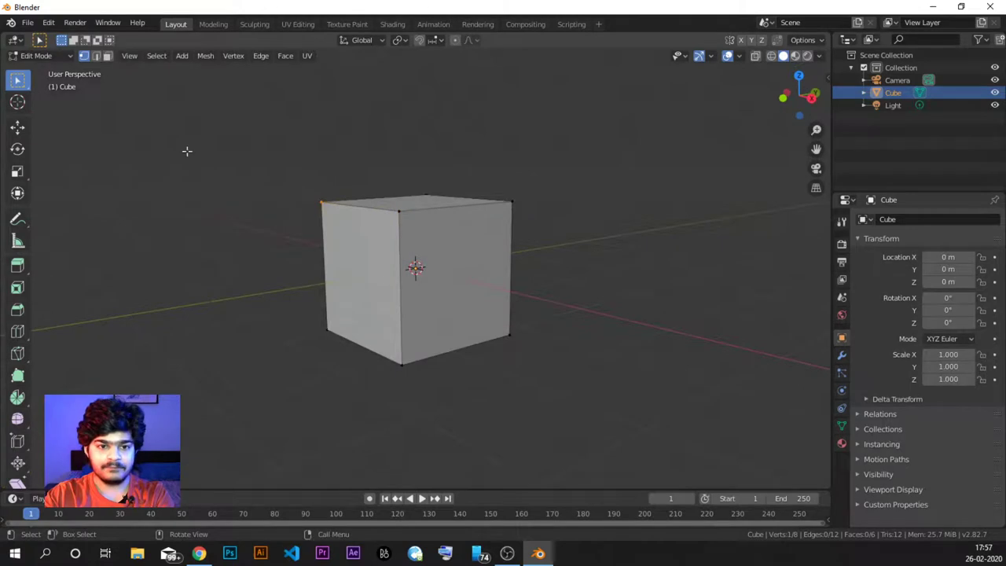
{"action": "left_click", "coordinate": [97, 55]}
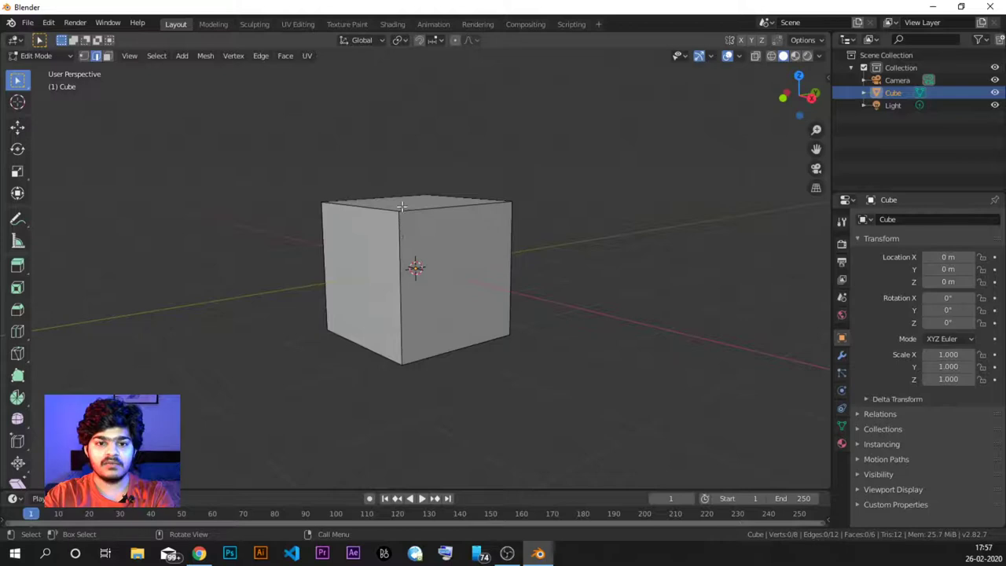
Select the front-top edge and box-select several edges, then select all and deselect all
{"action": "middle_click_drag", "start_coordinate": [401, 206], "coordinate": [298, 171]}
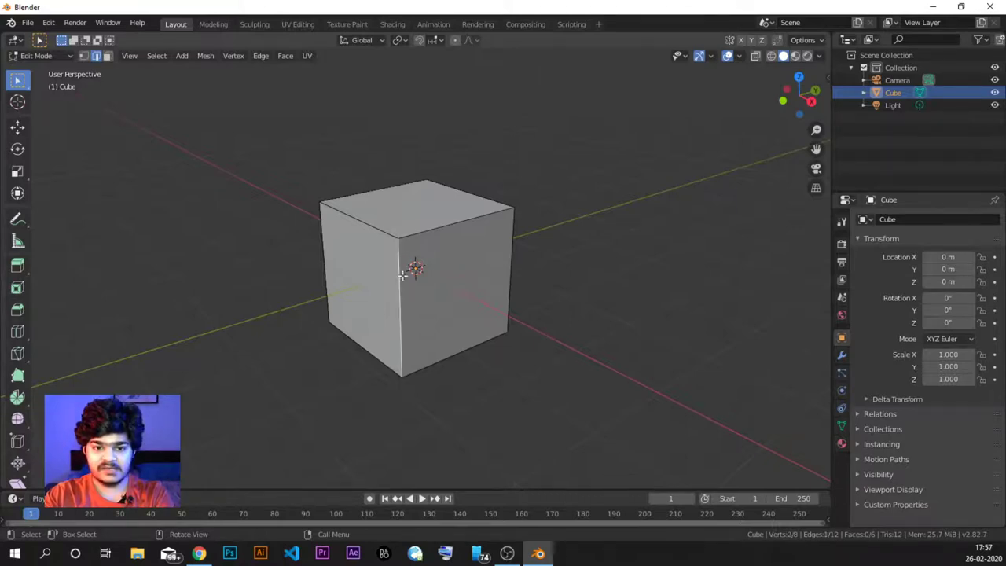
{"action": "middle_click_drag", "start_coordinate": [397, 273], "coordinate": [371, 211]}
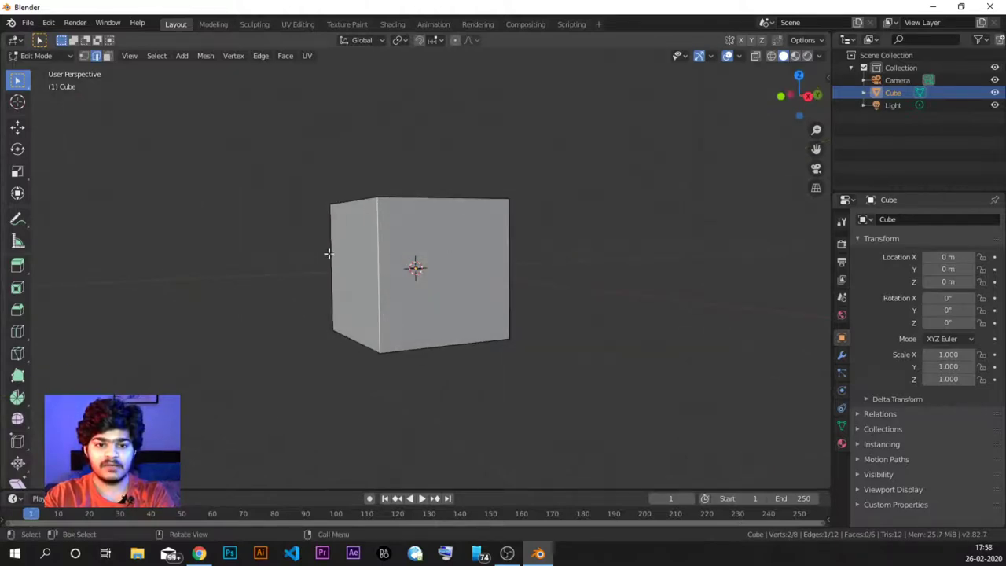
{"action": "middle_click_drag", "start_coordinate": [328, 253], "coordinate": [449, 276]}
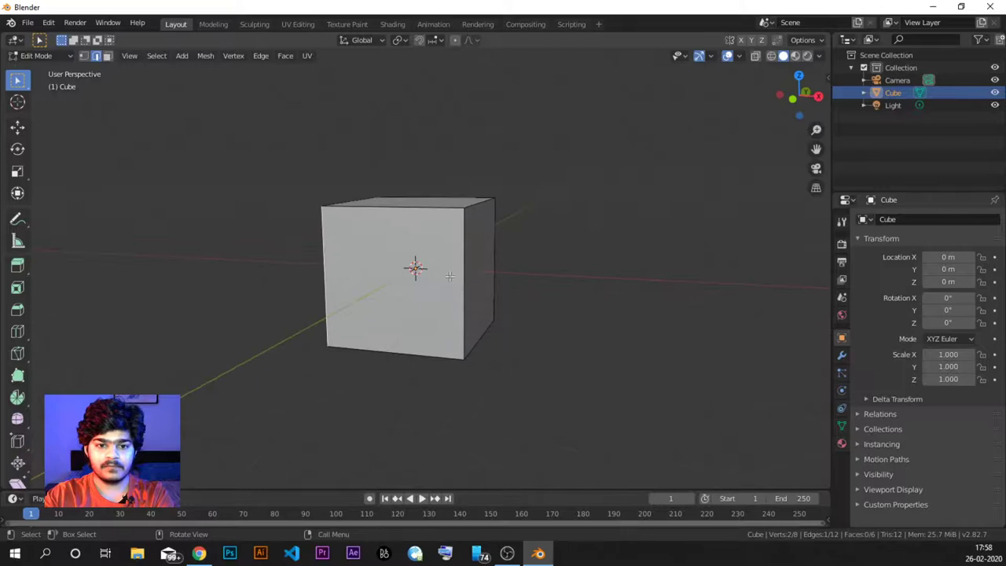
{"action": "middle_click_drag", "start_coordinate": [521, 272], "coordinate": [397, 192]}
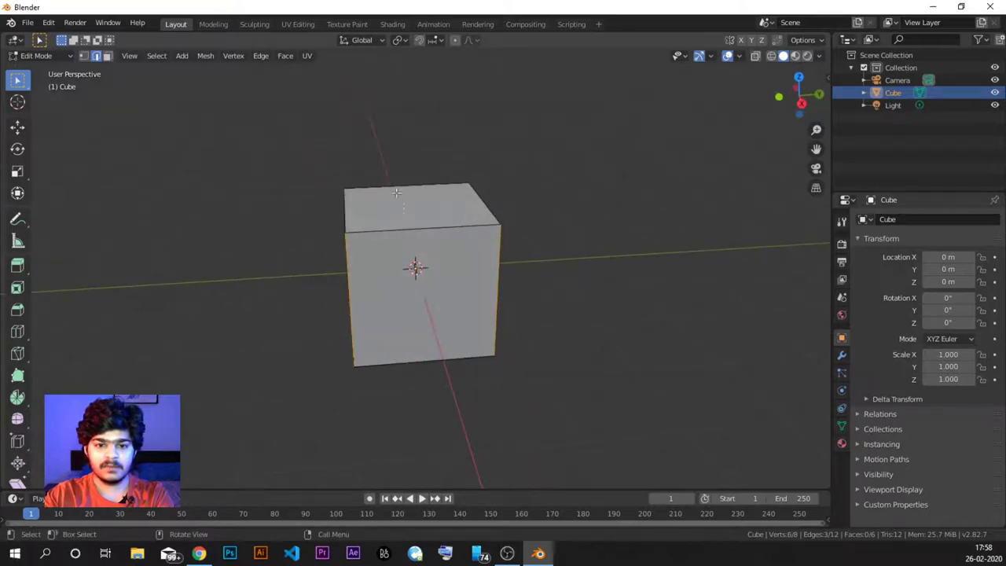
{"action": "left_click", "coordinate": [417, 228]}
{"action": "left_click_drag", "start_coordinate": [420, 147], "coordinate": [431, 399]}
{"action": "middle_click_drag", "start_coordinate": [492, 367], "coordinate": [582, 354]}
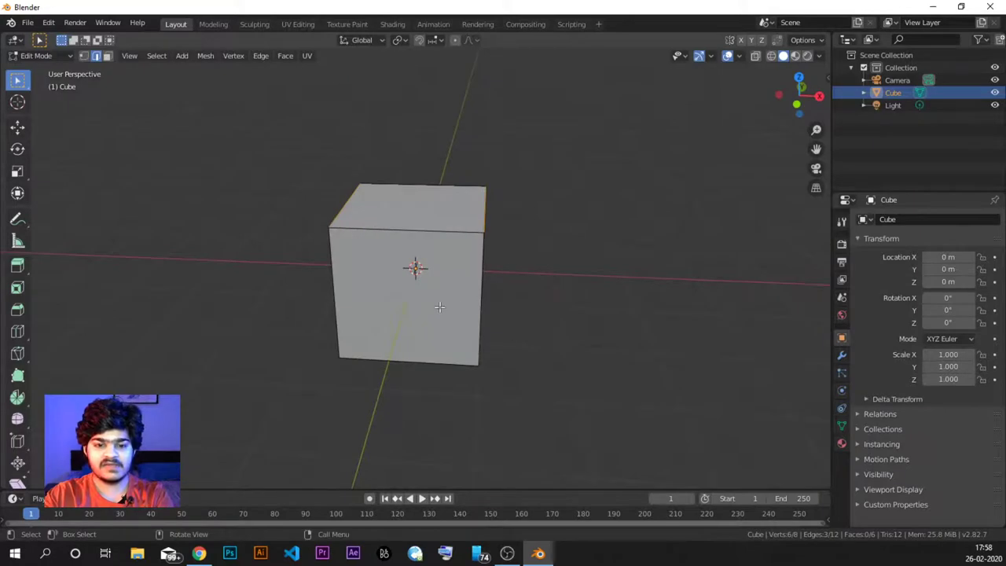
{"action": "key", "text": "a"}
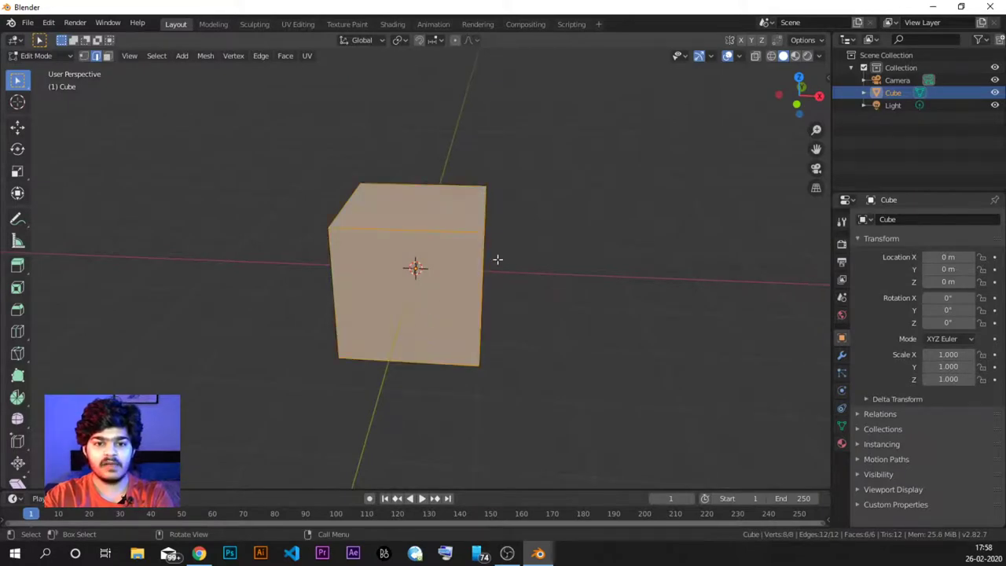
{"action": "key", "text": "alt+a"}
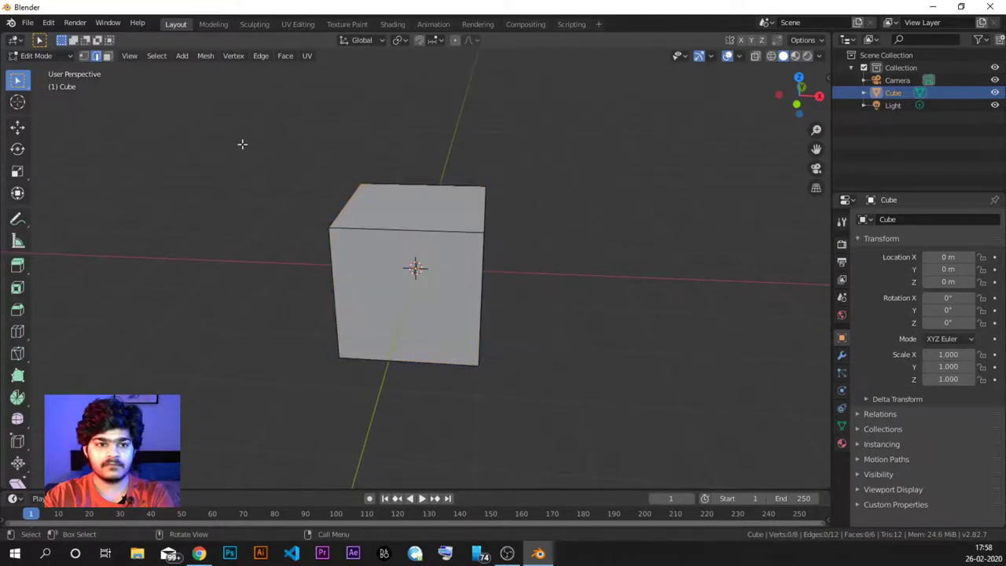
Change to Face select mode and, after trying the left and front faces, select the top face
{"action": "left_click", "coordinate": [107, 58]}
{"action": "middle_click_drag", "start_coordinate": [341, 295], "coordinate": [376, 270]}
{"action": "left_click", "coordinate": [376, 267]}
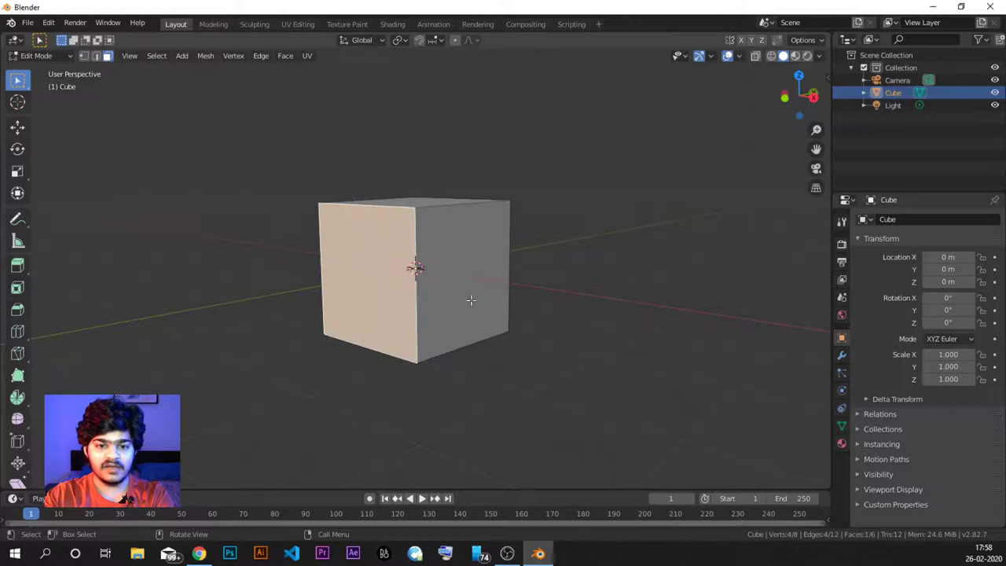
{"action": "middle_click_drag", "start_coordinate": [470, 274], "coordinate": [393, 285]}
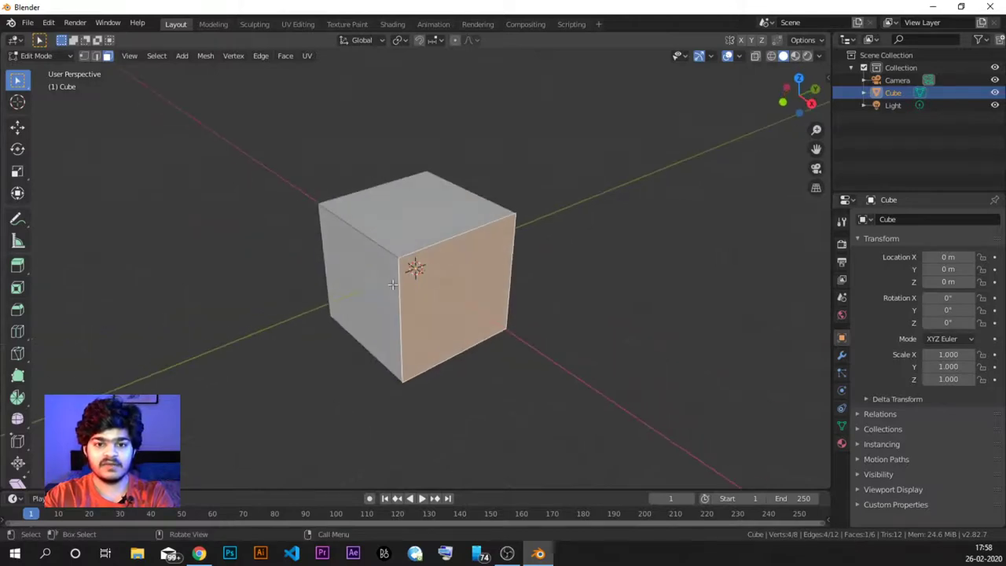
{"action": "left_click", "coordinate": [399, 290]}
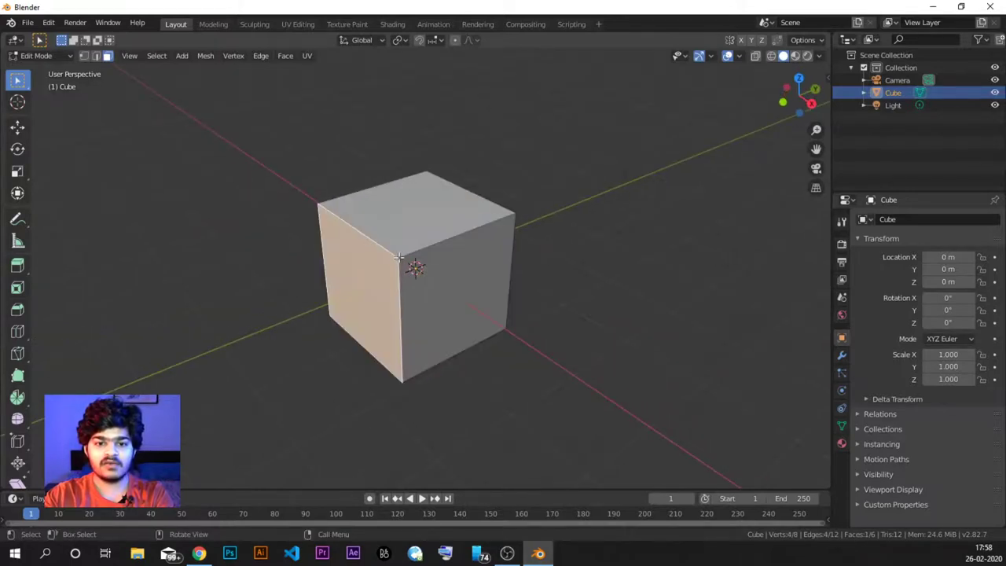
{"action": "left_click", "coordinate": [400, 256]}
{"action": "left_click", "coordinate": [431, 308]}
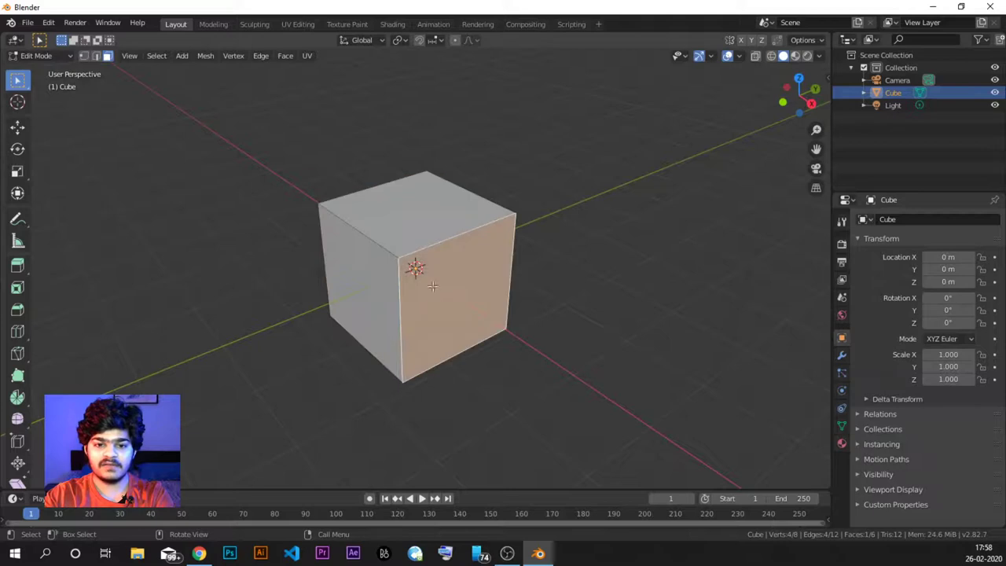
{"action": "middle_click_drag", "start_coordinate": [408, 226], "coordinate": [401, 229]}
{"action": "left_click", "coordinate": [401, 229]}
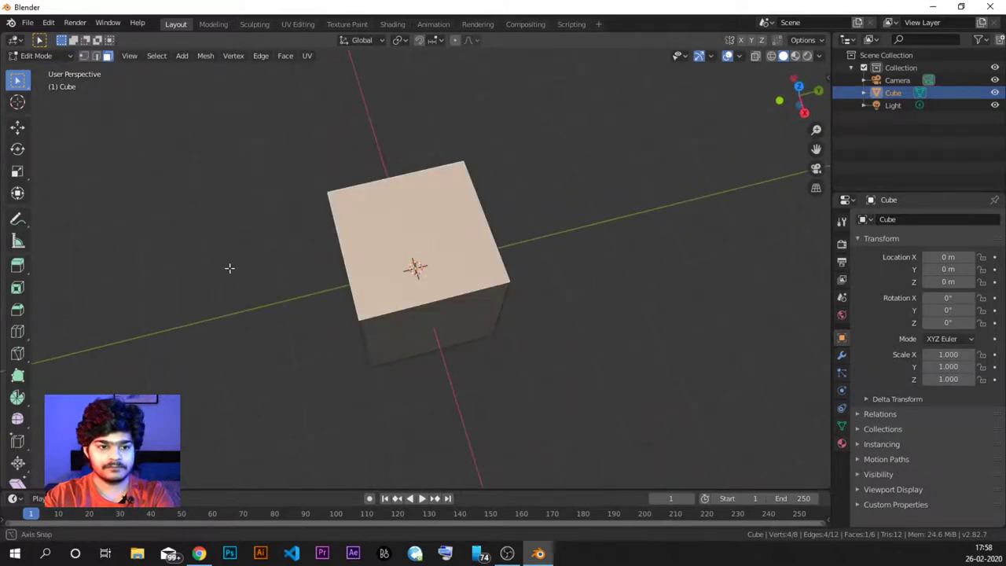
{"action": "middle_click_drag", "start_coordinate": [229, 268], "coordinate": [108, 206]}
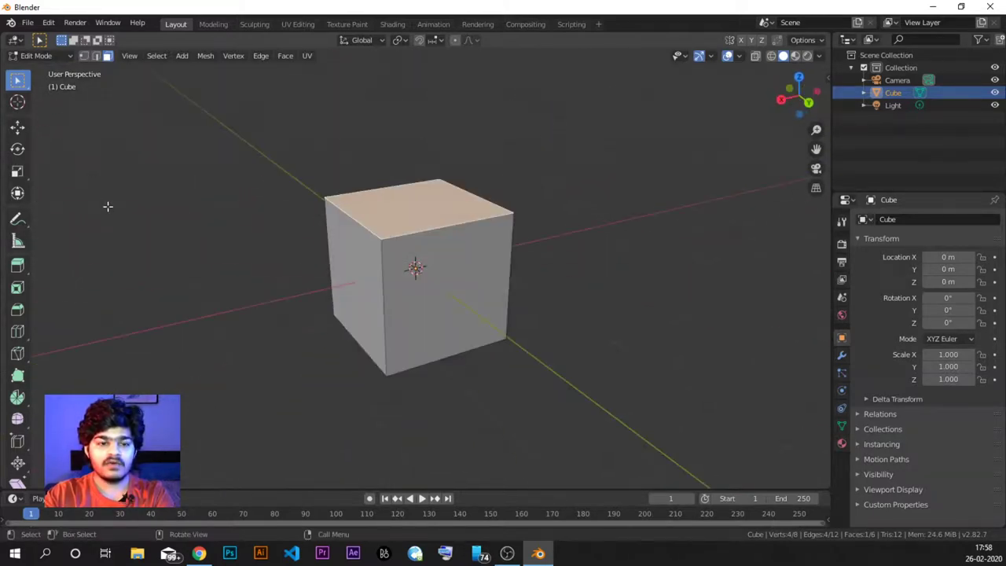
{"action": "scroll", "coordinate": [13, 228], "scroll_direction": "down", "scroll_amount": 2}
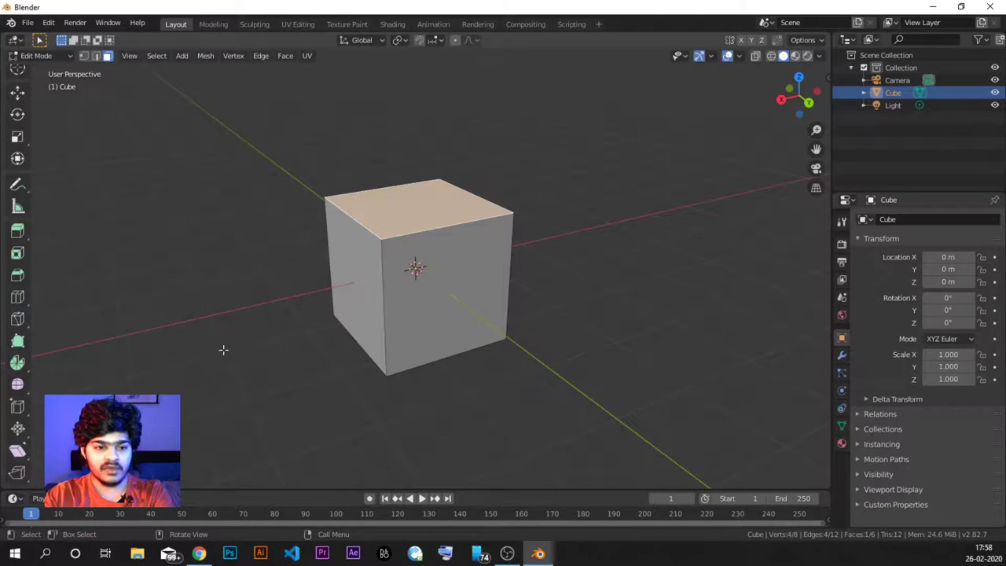
Select the top face's corner vertices in Vertex mode, try scaling, and cancel with Escape
{"action": "middle_click_drag", "start_coordinate": [243, 319], "coordinate": [241, 328]}
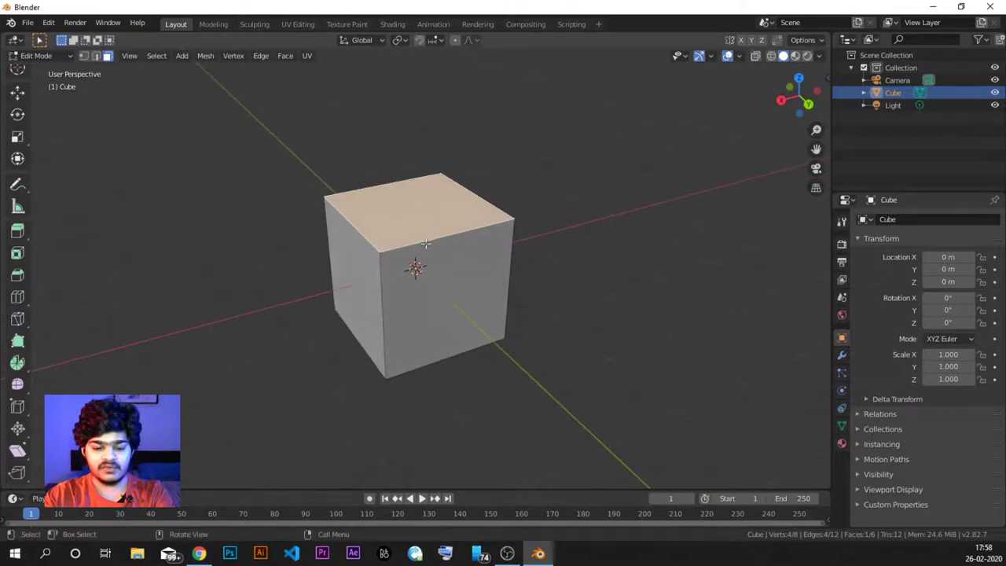
{"action": "middle_click_drag", "start_coordinate": [429, 221], "coordinate": [409, 190]}
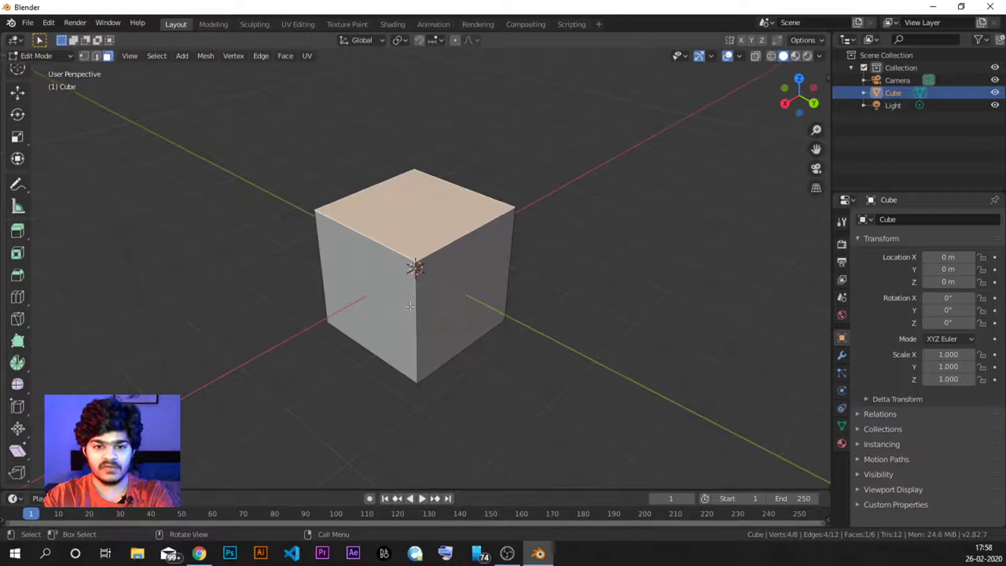
{"action": "left_click", "coordinate": [372, 279]}
{"action": "left_click", "coordinate": [84, 55]}
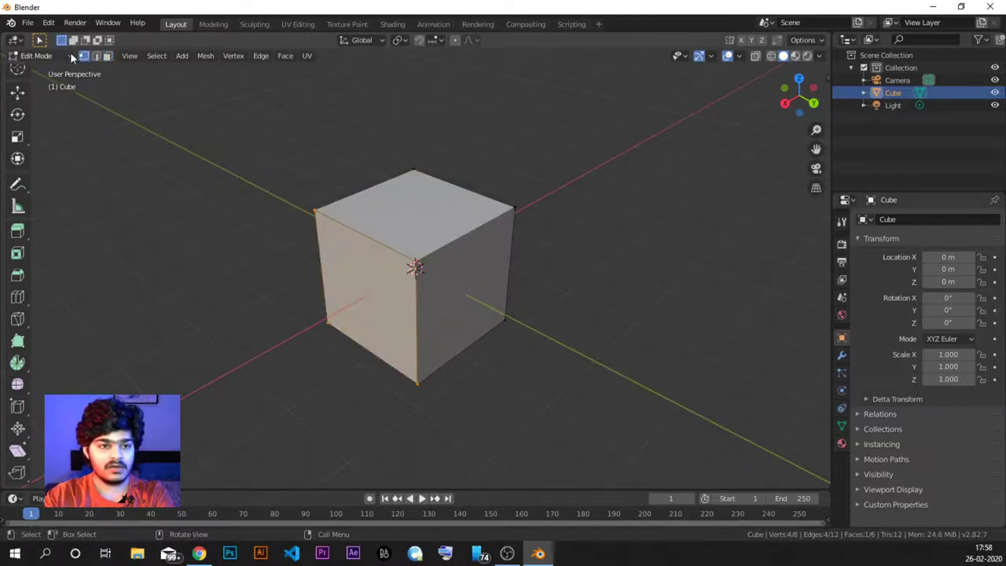
{"action": "left_click", "coordinate": [318, 212]}
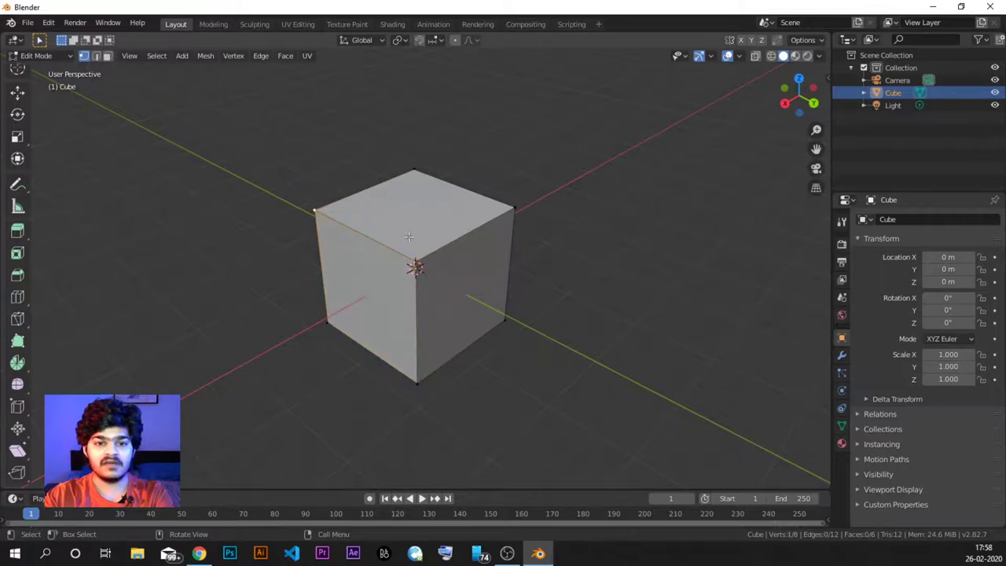
{"action": "left_click", "coordinate": [530, 206], "text": "shift"}
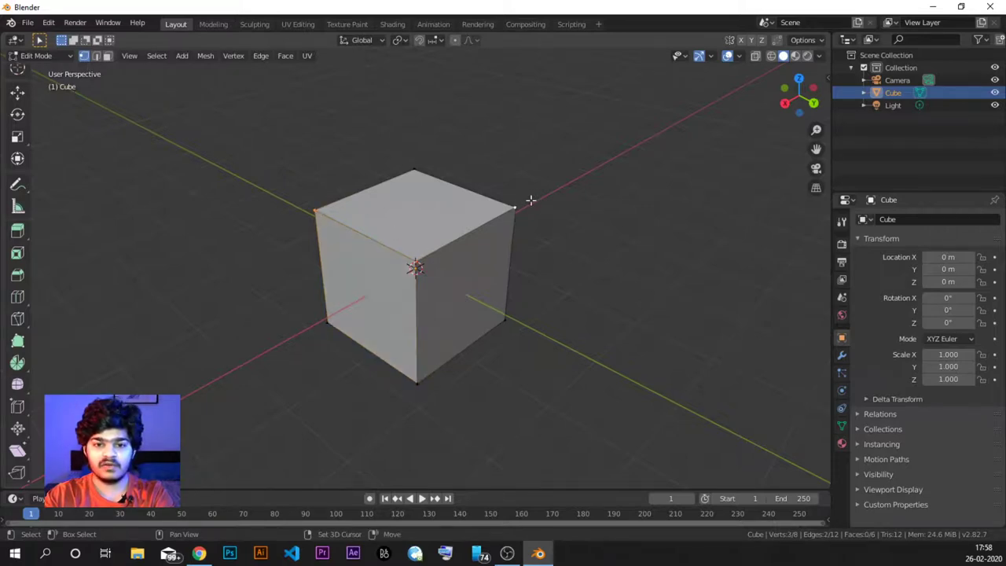
{"action": "left_click", "coordinate": [425, 175], "text": "shift"}
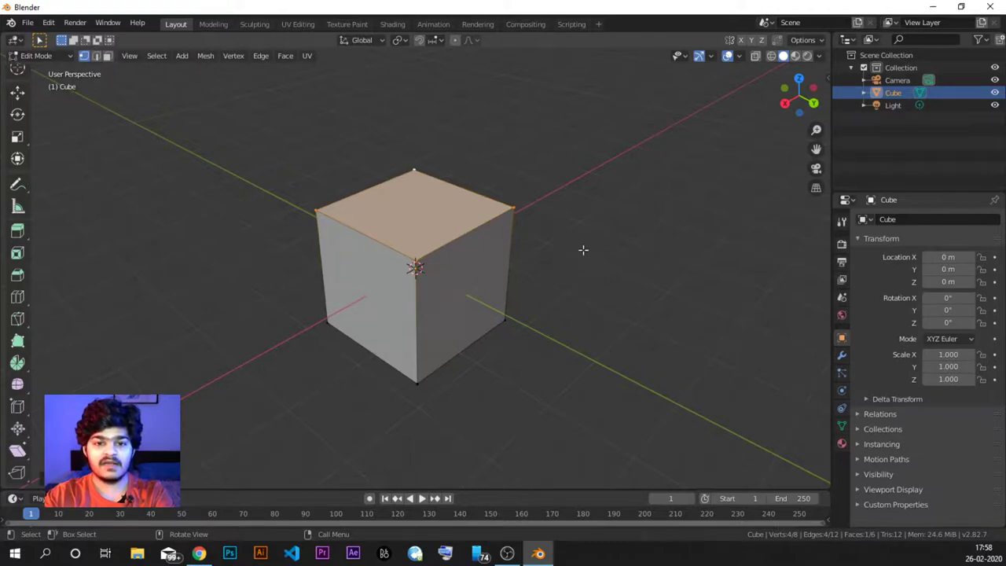
{"action": "key", "text": "s"}
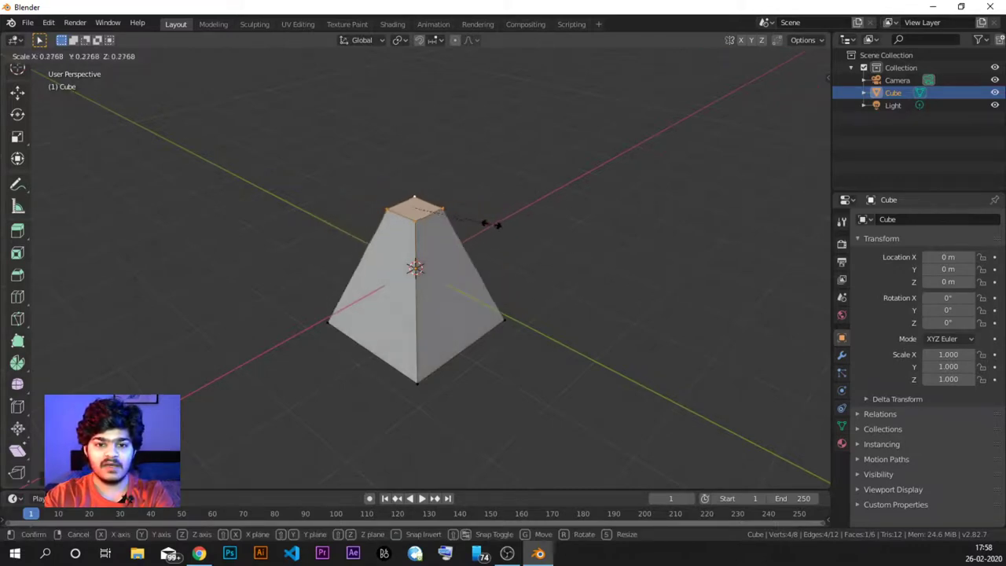
{"action": "key", "text": "Escape"}
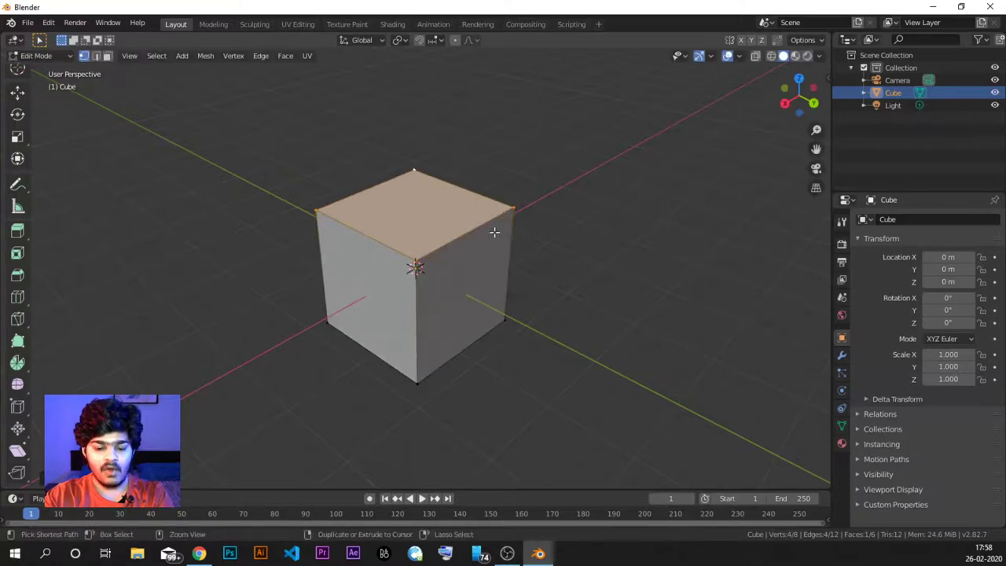
Reselect the top face through its edges in Edge mode, try scaling, and cancel
{"action": "left_click", "coordinate": [95, 55]}
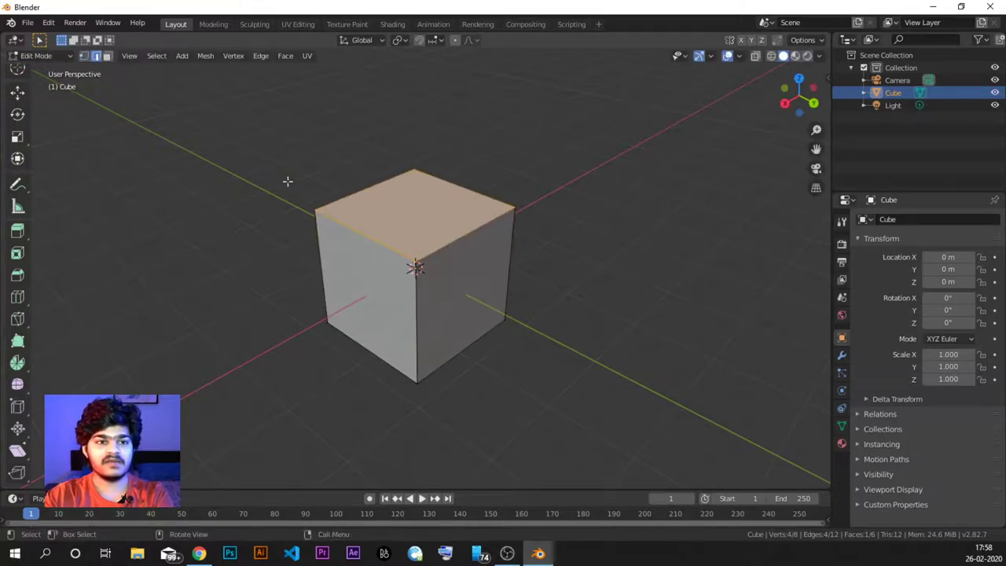
{"action": "key", "text": "alt+a"}
{"action": "left_click", "coordinate": [393, 239], "text": "shift"}
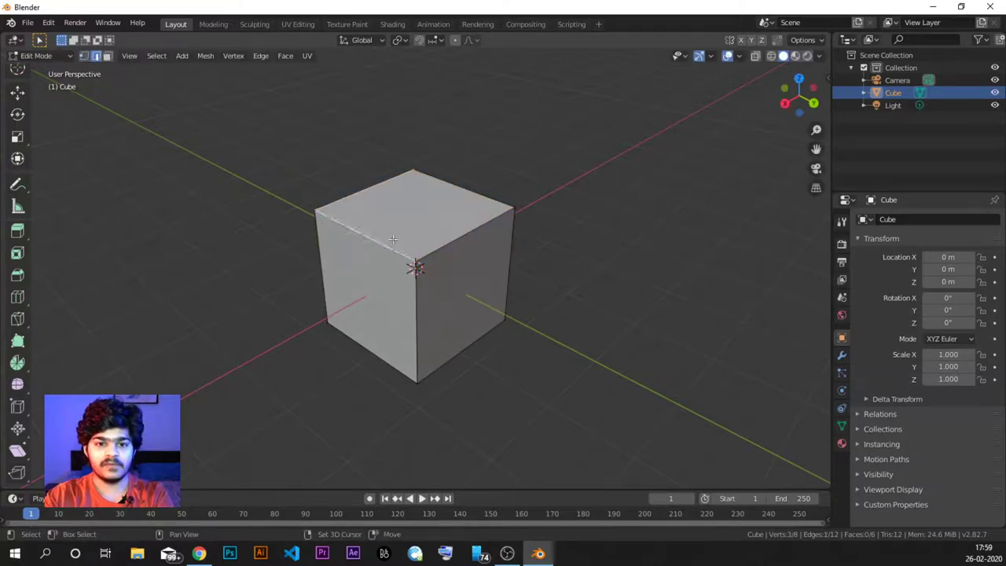
{"action": "left_click", "coordinate": [460, 235], "text": "shift"}
{"action": "left_click", "coordinate": [474, 191], "text": "shift"}
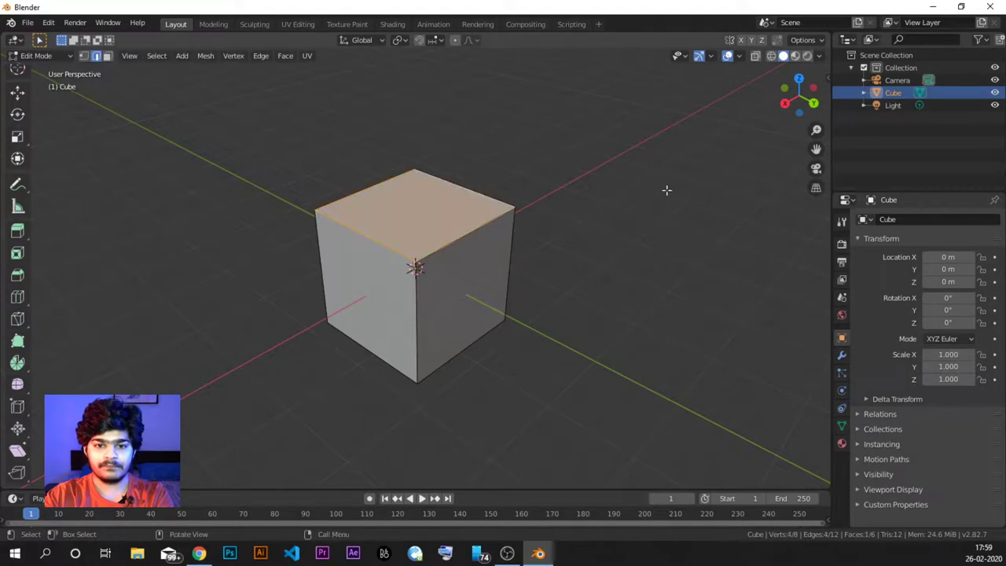
{"action": "key", "text": "s"}
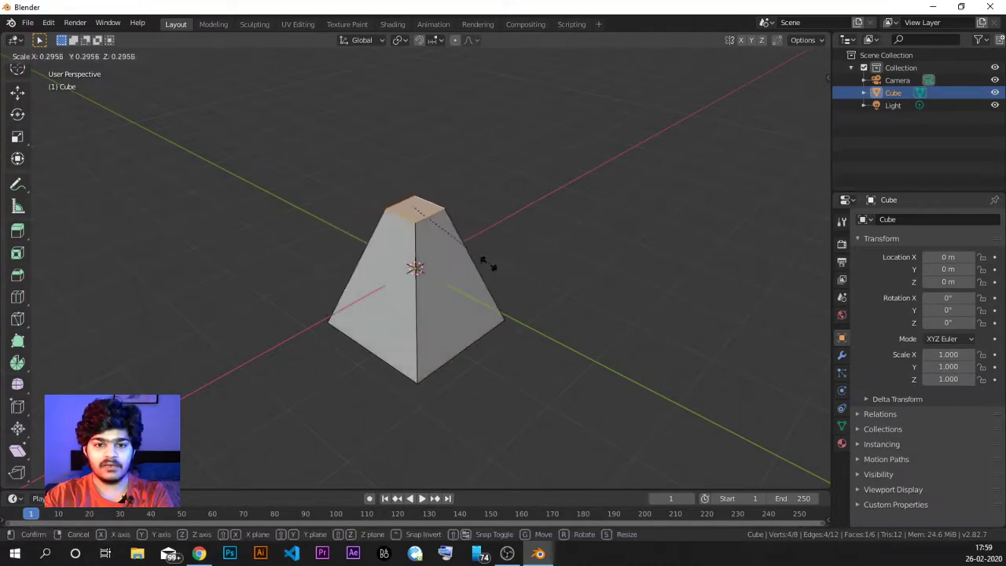
{"action": "right_click", "coordinate": [476, 258]}
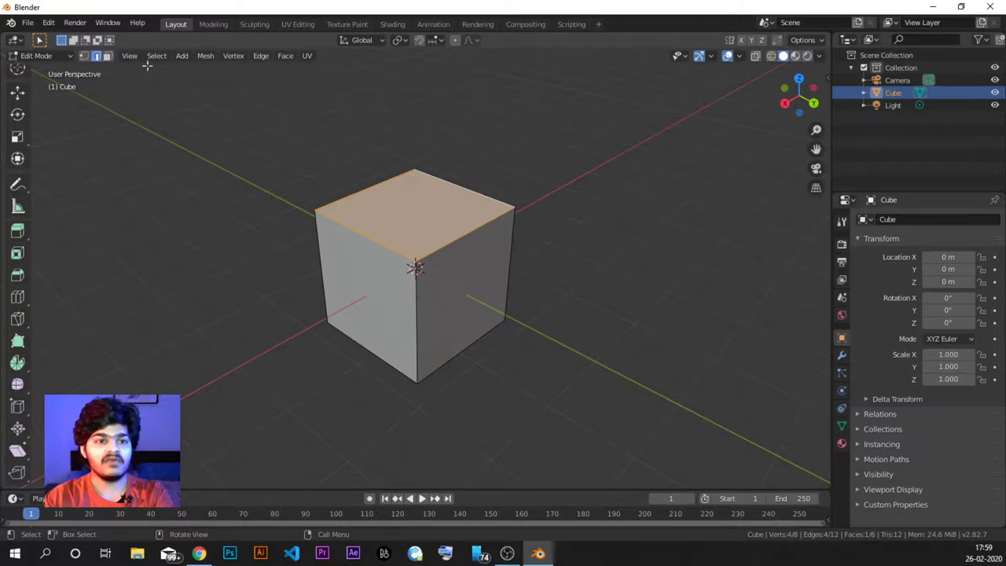
In face select mode, scale the cube's top face down to about 0.34
{"action": "left_click", "coordinate": [111, 57]}
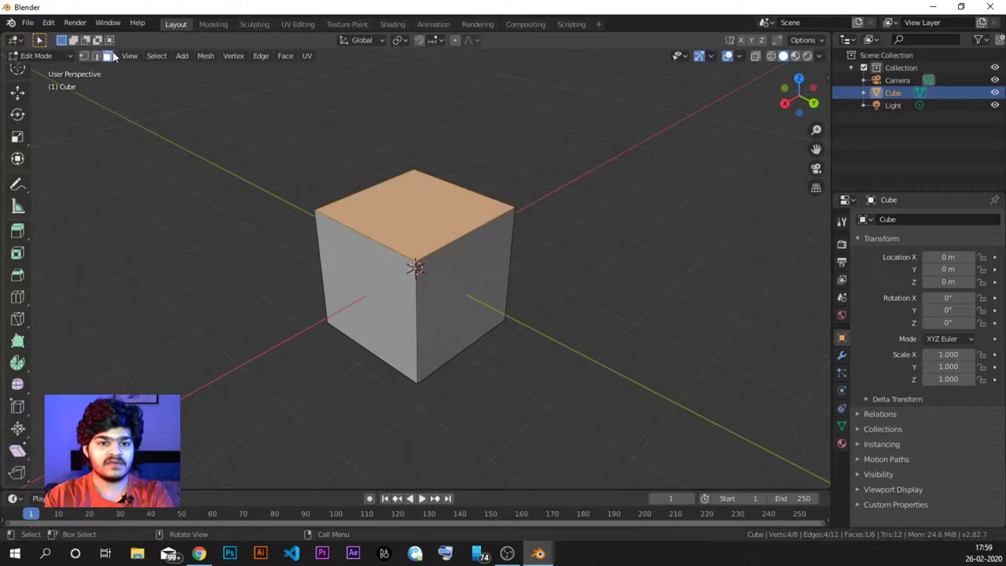
{"action": "left_click", "coordinate": [317, 141]}
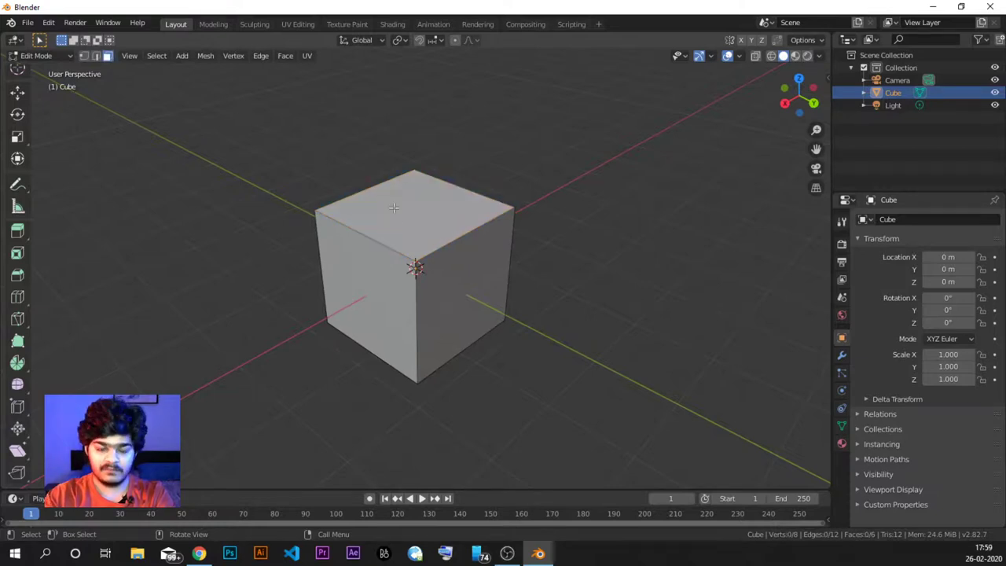
{"action": "left_click", "coordinate": [394, 208]}
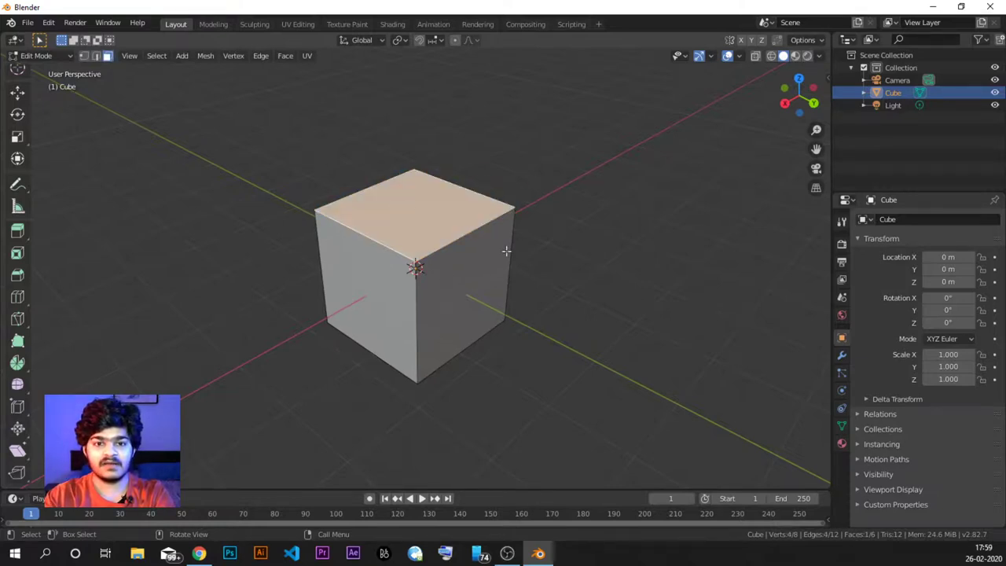
{"action": "key", "text": "s"}
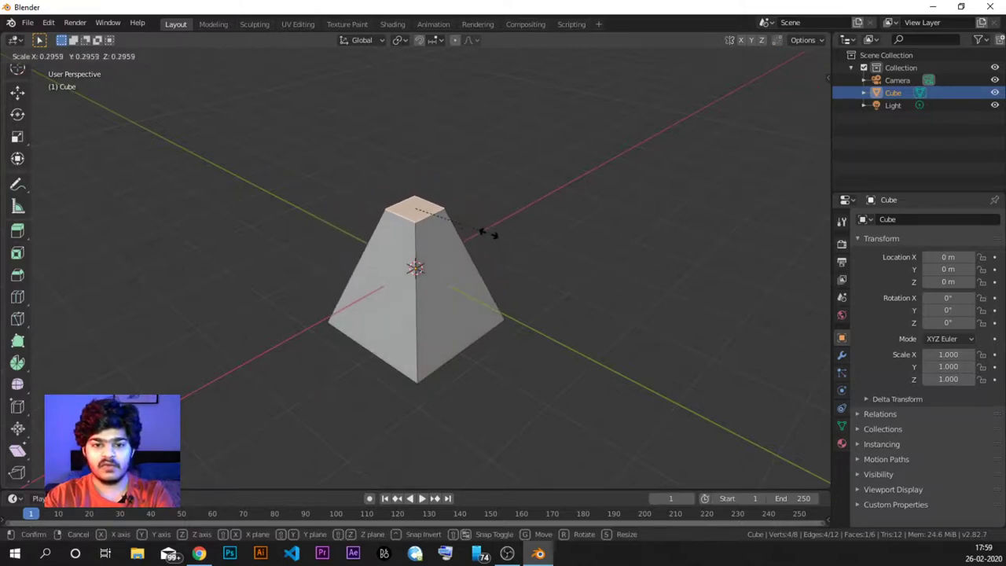
{"action": "left_click", "coordinate": [486, 234]}
Switch the cube back to Object Mode
{"action": "middle_click_drag", "start_coordinate": [534, 229], "coordinate": [270, 187]}
{"action": "left_click", "coordinate": [56, 57]}
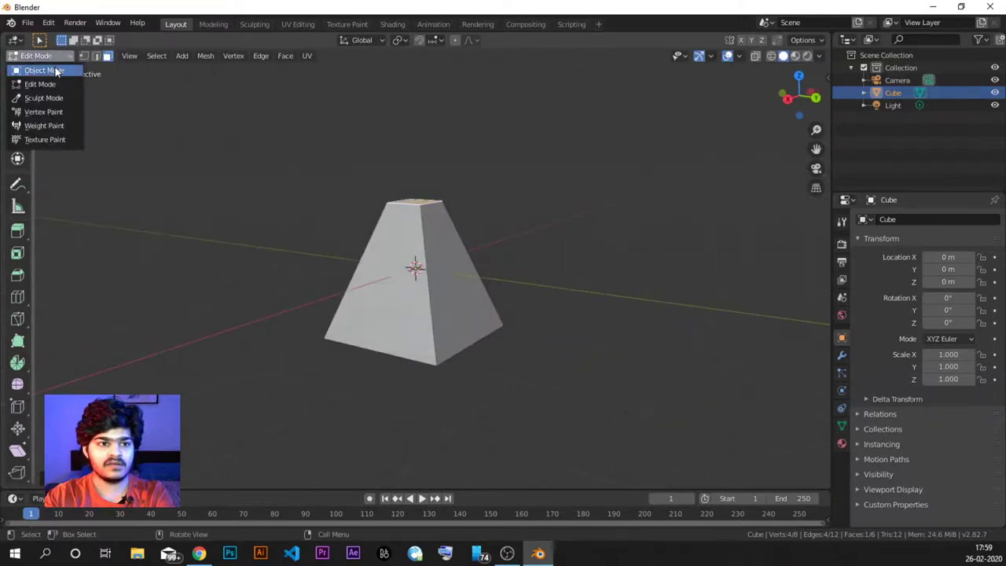
{"action": "left_click", "coordinate": [44, 70]}
Orbit around the frustum to inspect its tapered sides from several angles
{"action": "middle_click_drag", "start_coordinate": [448, 237], "coordinate": [488, 252]}
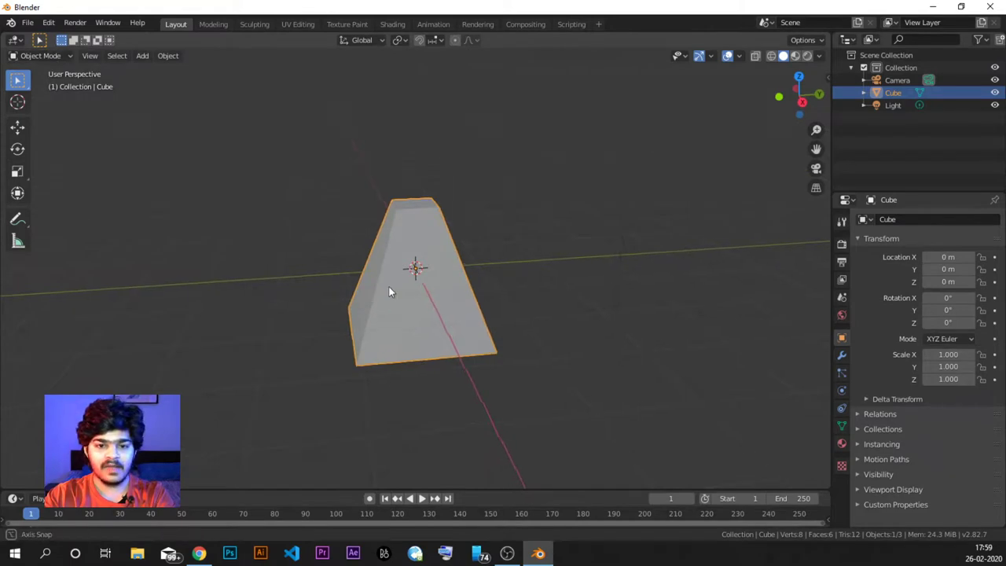
{"action": "middle_click_drag", "start_coordinate": [388, 288], "coordinate": [438, 274]}
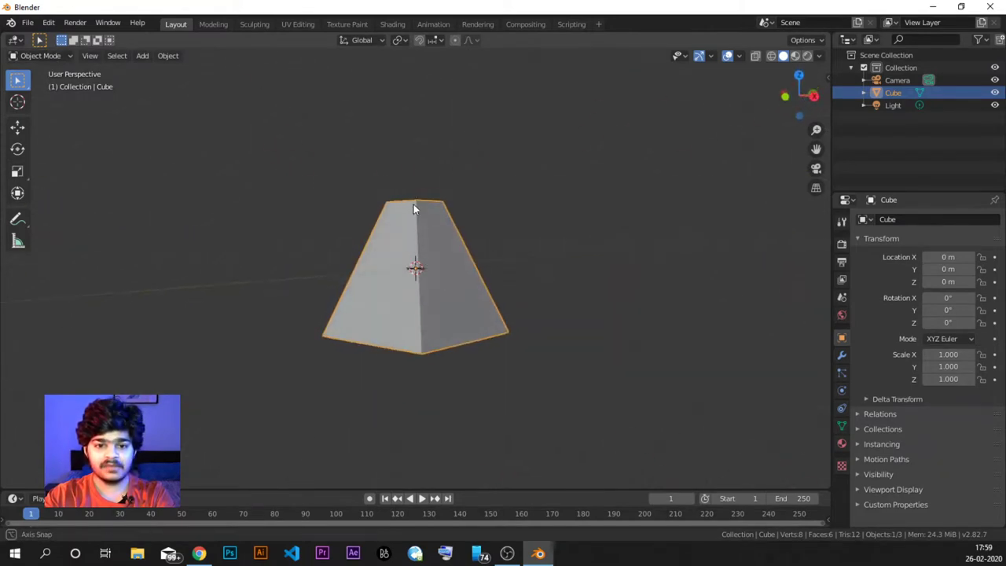
{"action": "middle_click_drag", "start_coordinate": [414, 204], "coordinate": [417, 203]}
{"action": "mouse_move", "coordinate": [412, 348]}
{"action": "middle_mouse_down"}
{"action": "mouse_move", "coordinate": [433, 327]}
{"action": "mouse_move", "coordinate": [415, 320]}
{"action": "mouse_move", "coordinate": [404, 333]}
{"action": "middle_mouse_up"}
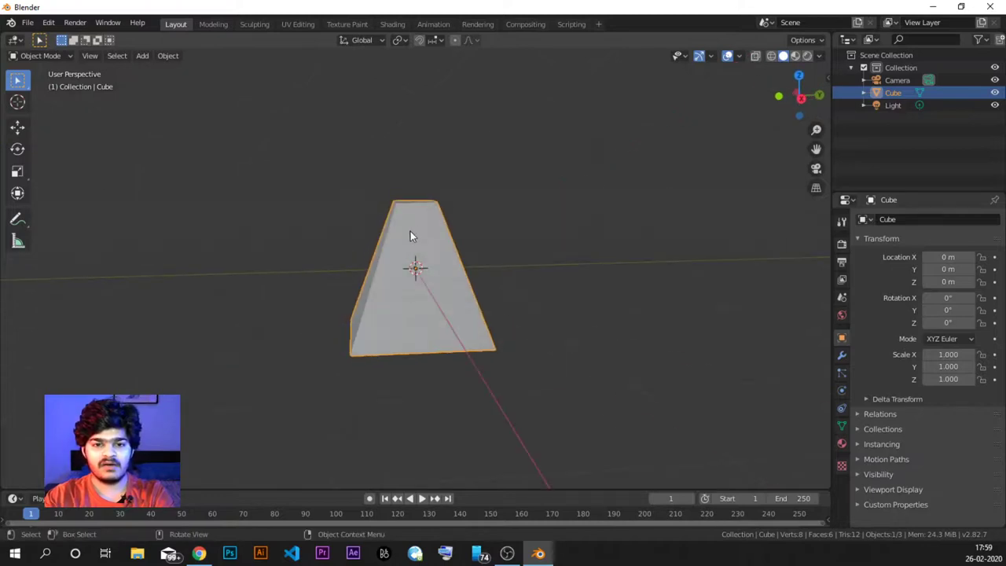
{"action": "middle_click_drag", "start_coordinate": [411, 247], "coordinate": [521, 256]}
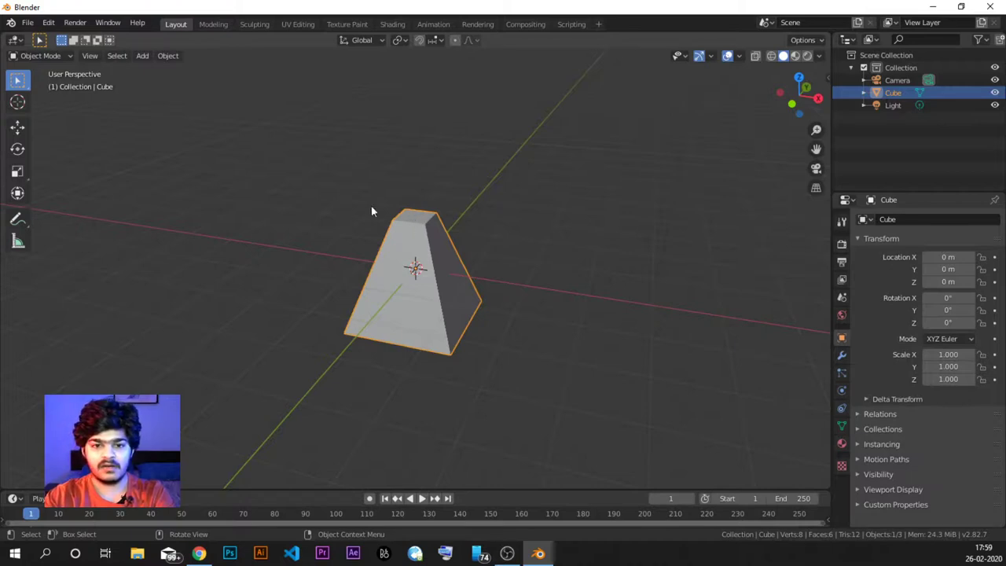
{"action": "middle_click_drag", "start_coordinate": [372, 212], "coordinate": [390, 292]}
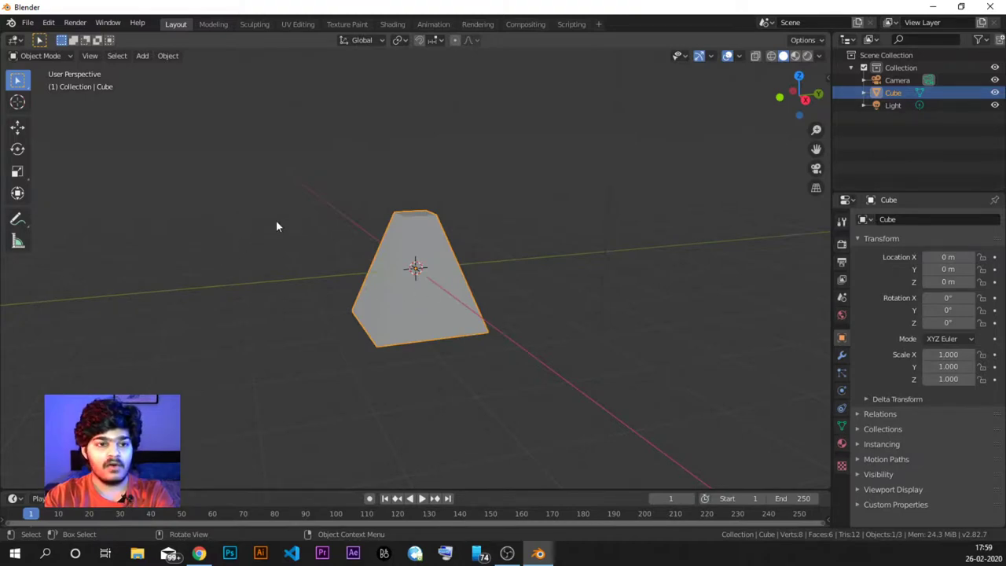
{"action": "middle_click_drag", "start_coordinate": [347, 208], "coordinate": [397, 219]}
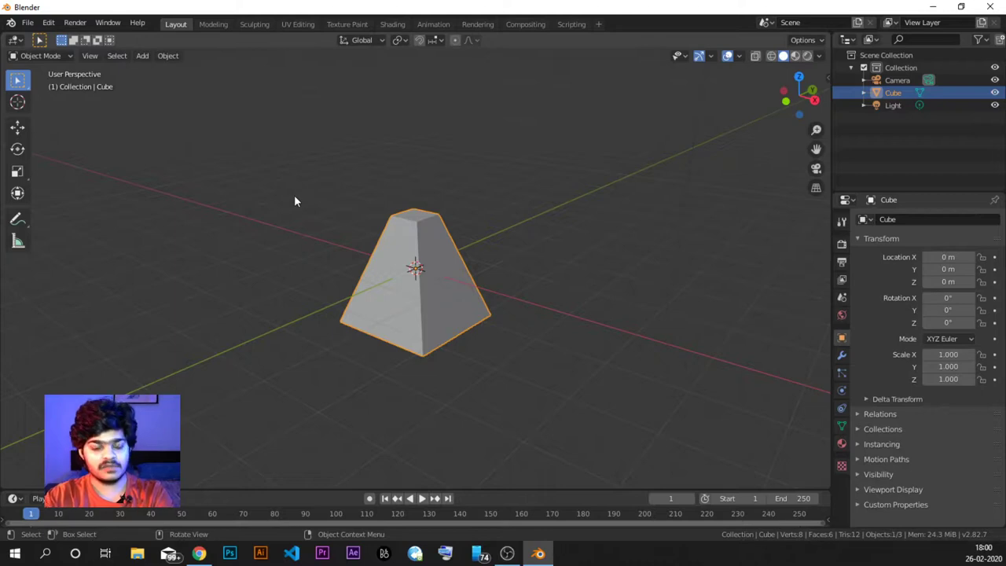
{"action": "key", "text": "Tab"}
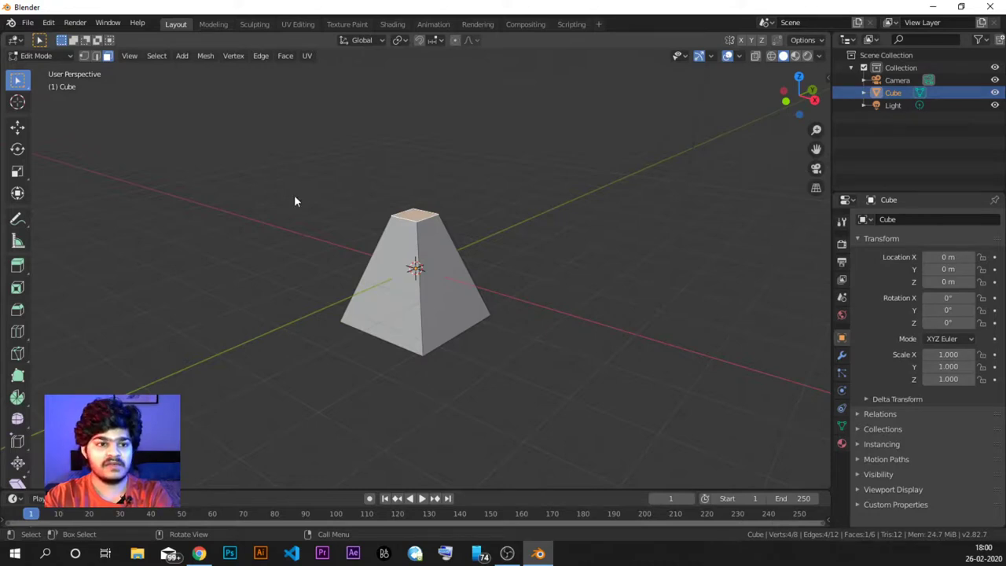
{"action": "key", "text": "a"}
{"action": "key", "text": "alt+a"}
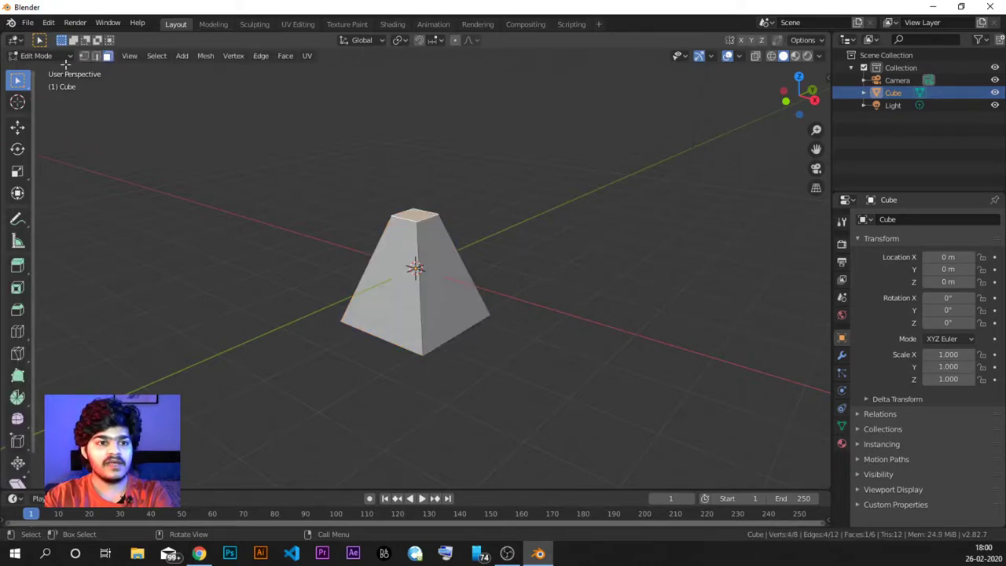
{"action": "key", "text": "Tab"}
{"action": "key", "text": "Tab"}
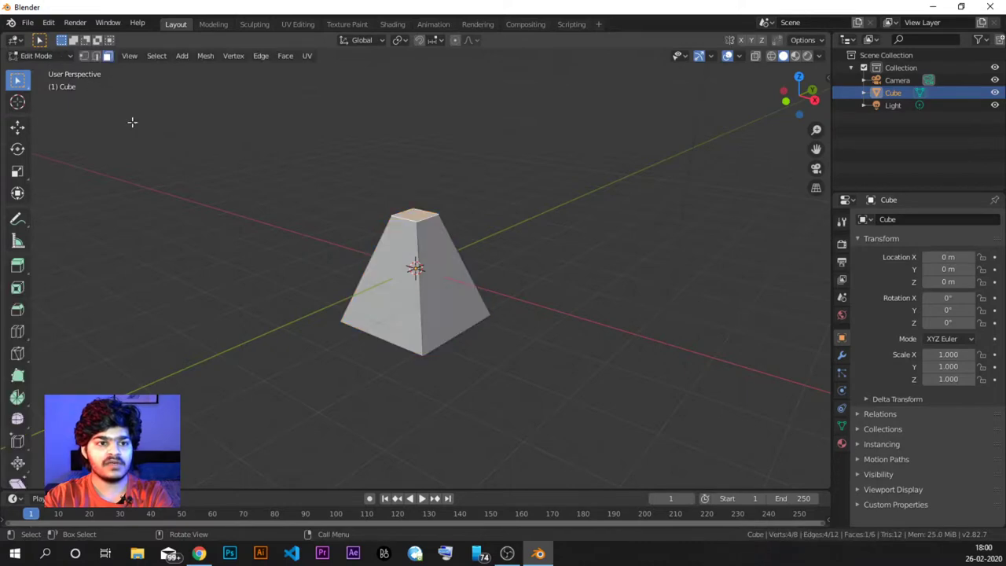
{"action": "key", "text": "Tab"}
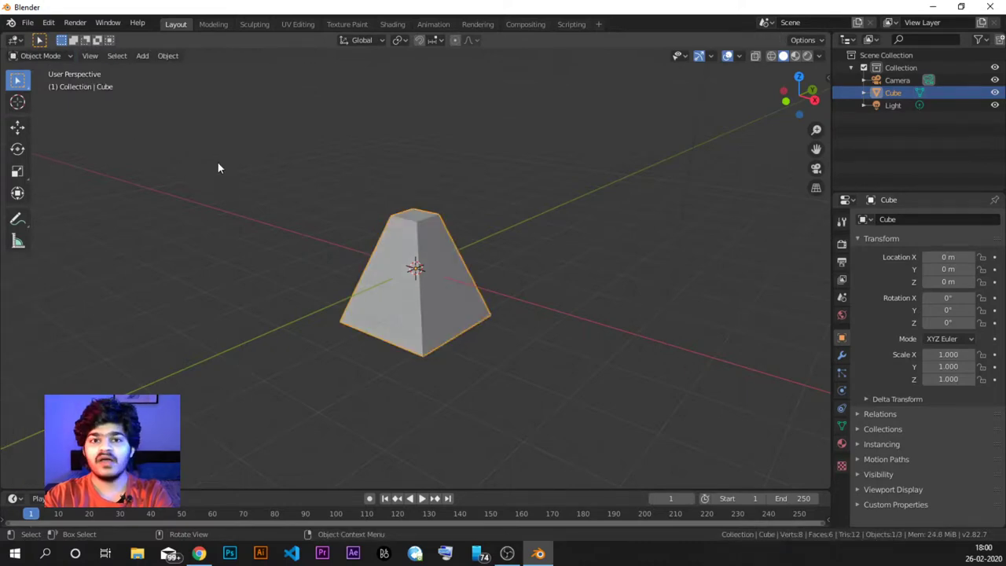
{"action": "left_click", "coordinate": [65, 57]}
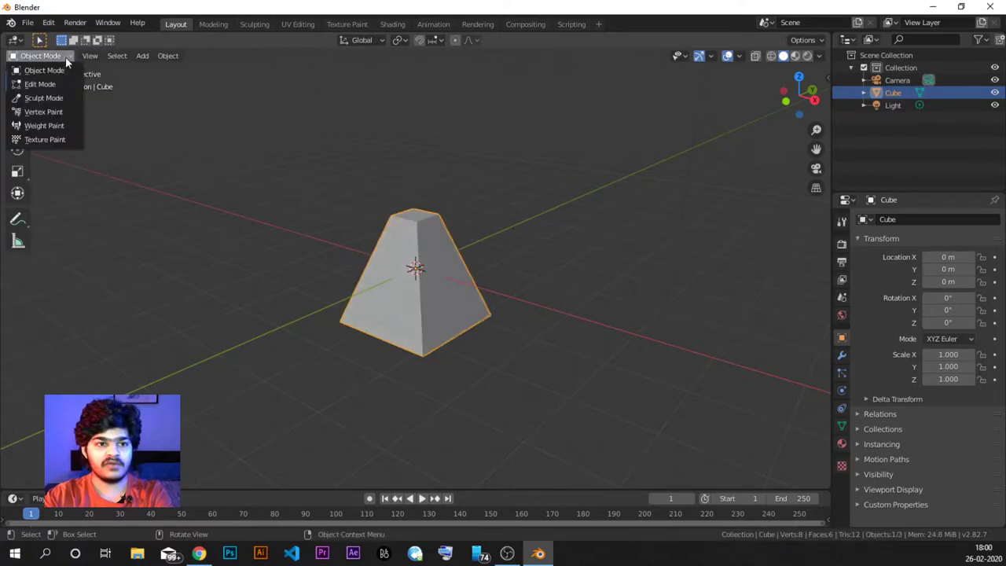
{"action": "left_click", "coordinate": [57, 88]}
{"action": "left_click", "coordinate": [60, 57]}
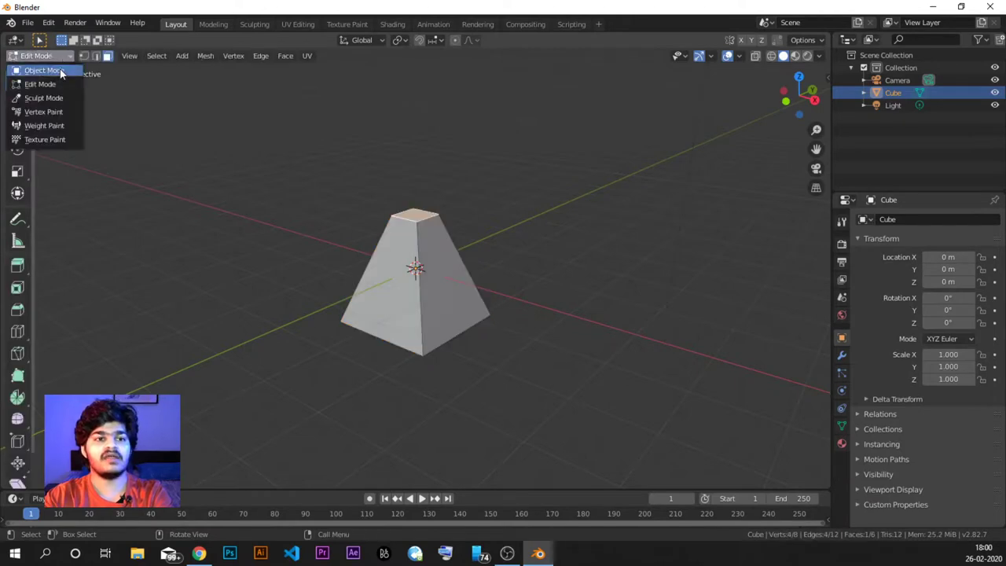
{"action": "left_click", "coordinate": [62, 70]}
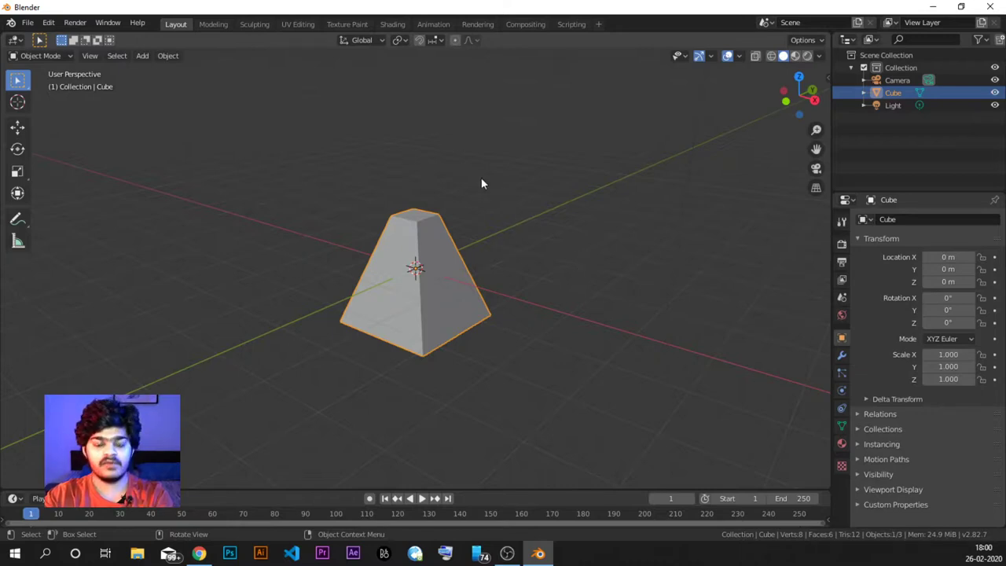
{"action": "key", "text": "Tab"}
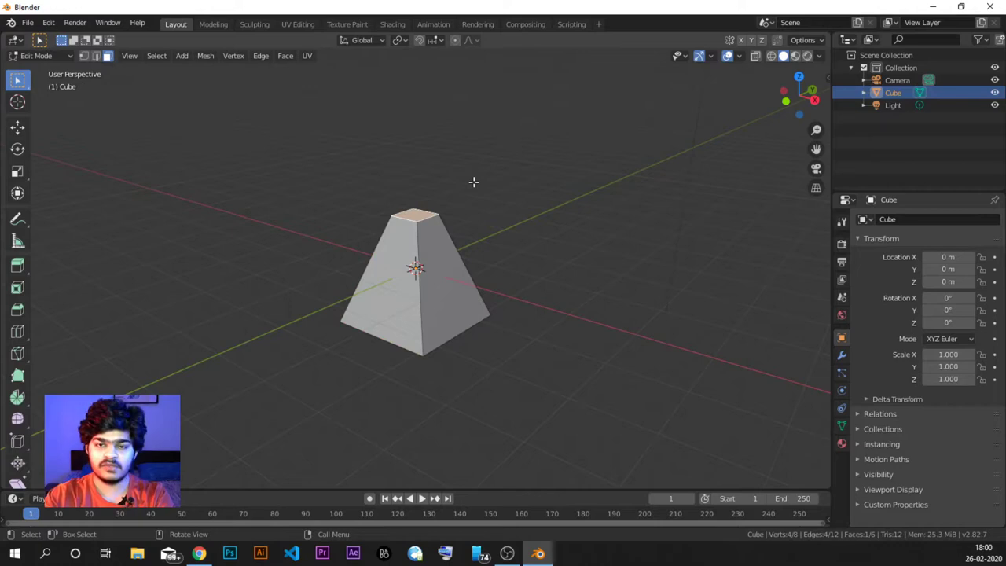
{"action": "key", "text": "Tab"}
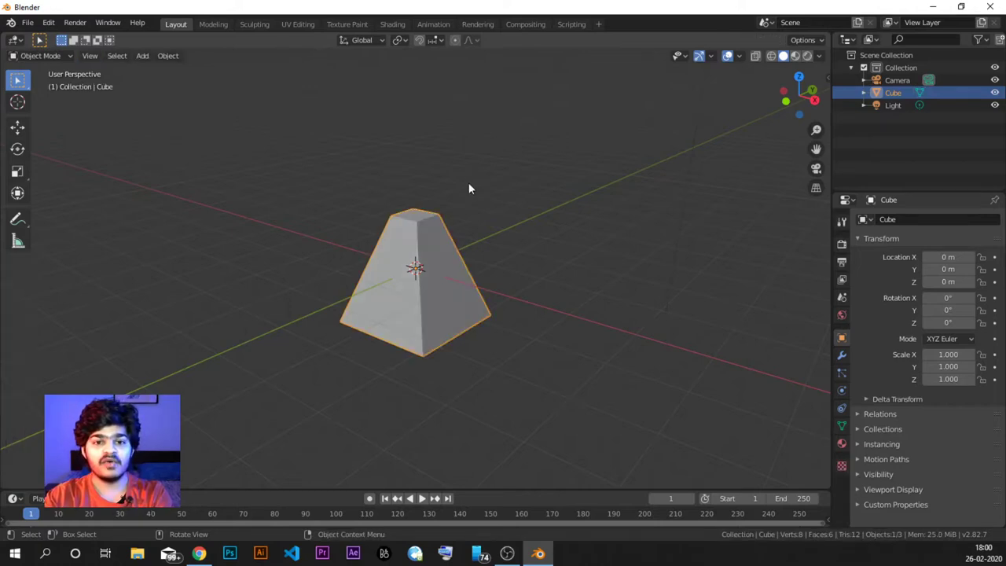
{"action": "mouse_move", "coordinate": [522, 207]}
{"action": "middle_mouse_down"}
{"action": "mouse_move", "coordinate": [321, 146]}
{"action": "mouse_move", "coordinate": [512, 202]}
{"action": "middle_mouse_up"}
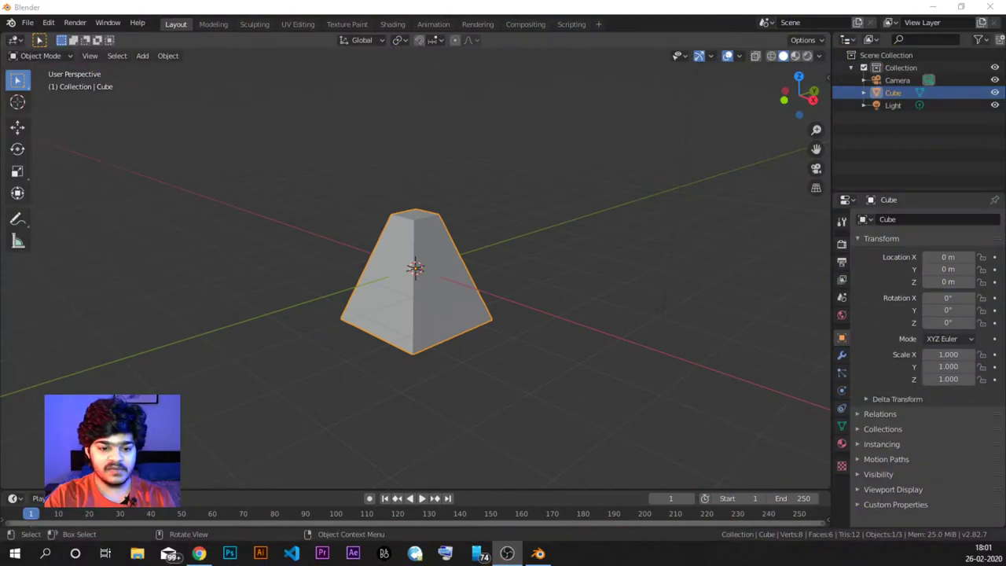
Return to the YouTube tab, go back to the AgarkarMedia Academy Playlists page, and close the mini player
{"action": "left_click", "coordinate": [198, 554]}
{"action": "left_click", "coordinate": [79, 10]}
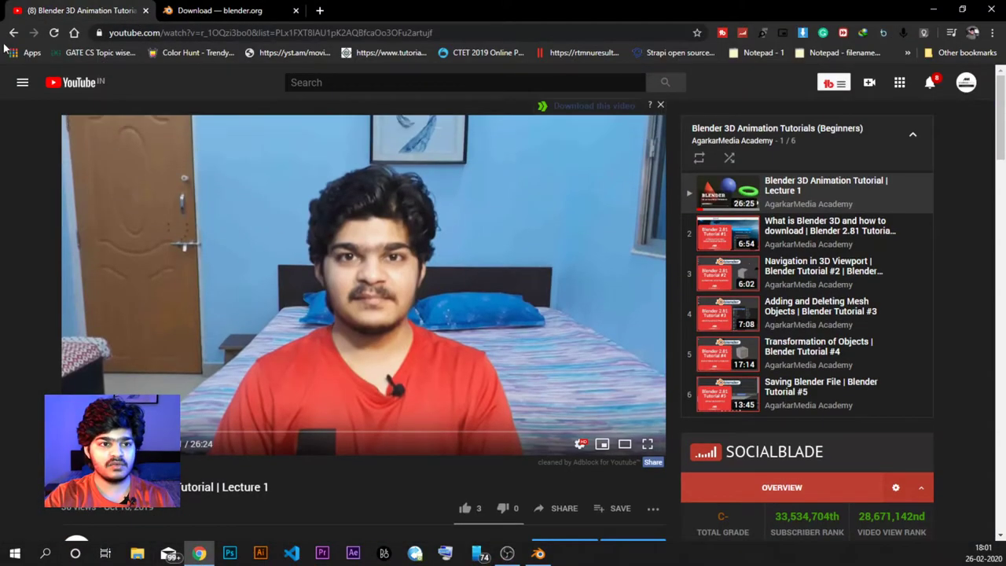
{"action": "left_click", "coordinate": [14, 33]}
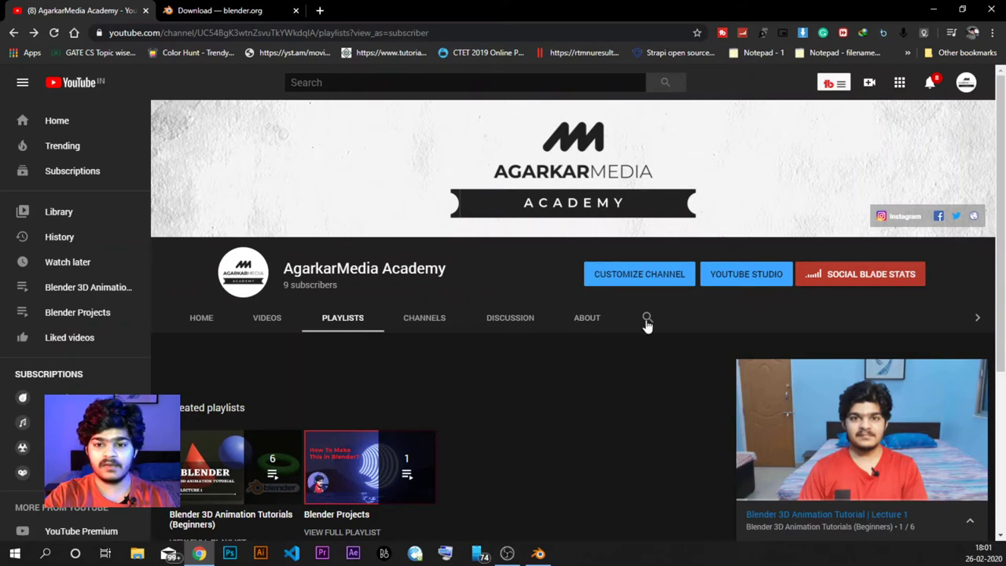
{"action": "scroll", "coordinate": [633, 360], "scroll_direction": "down", "scroll_amount": 1}
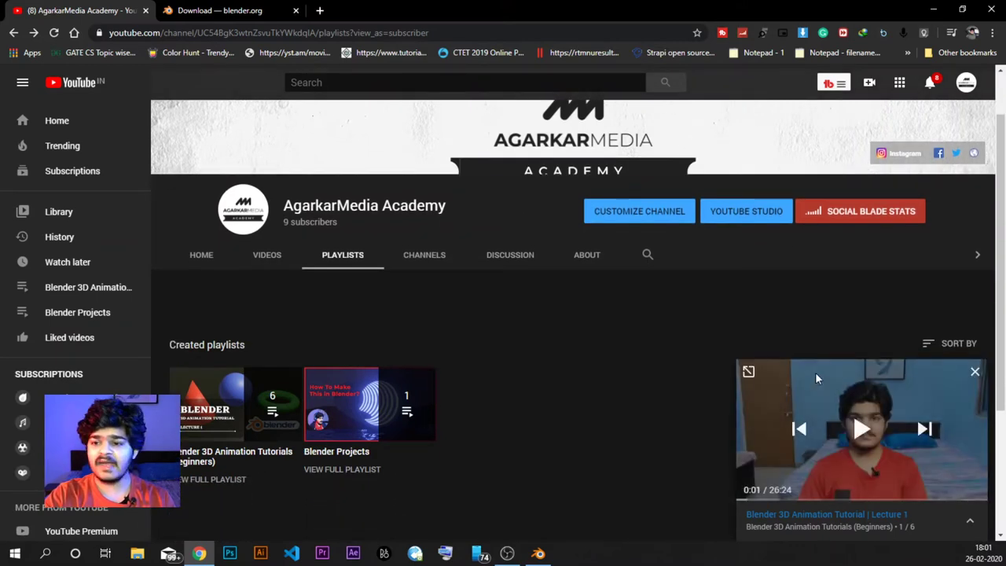
{"action": "left_click", "coordinate": [975, 371]}
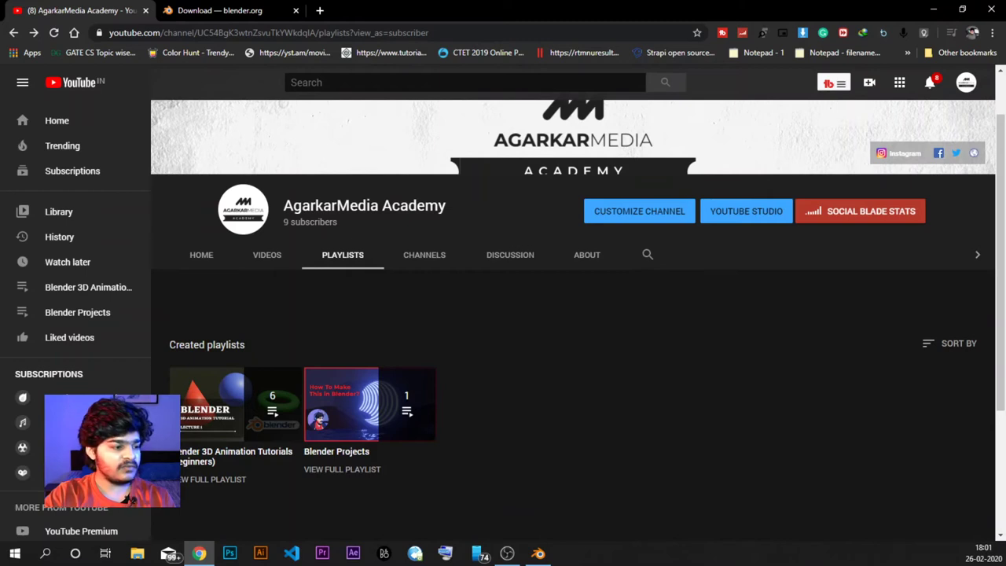